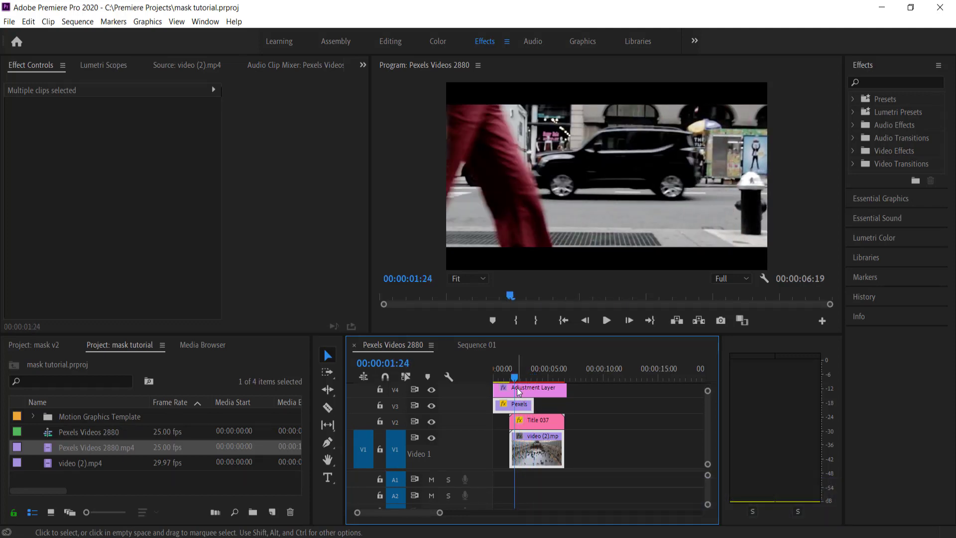
- Open Sequence 01 and scrub through the Pexels Videos 2880 clip, returning the playhead to 00:00:00:02
{"action": "left_click", "coordinate": [474, 345]}
{"action": "left_click", "coordinate": [473, 346]}
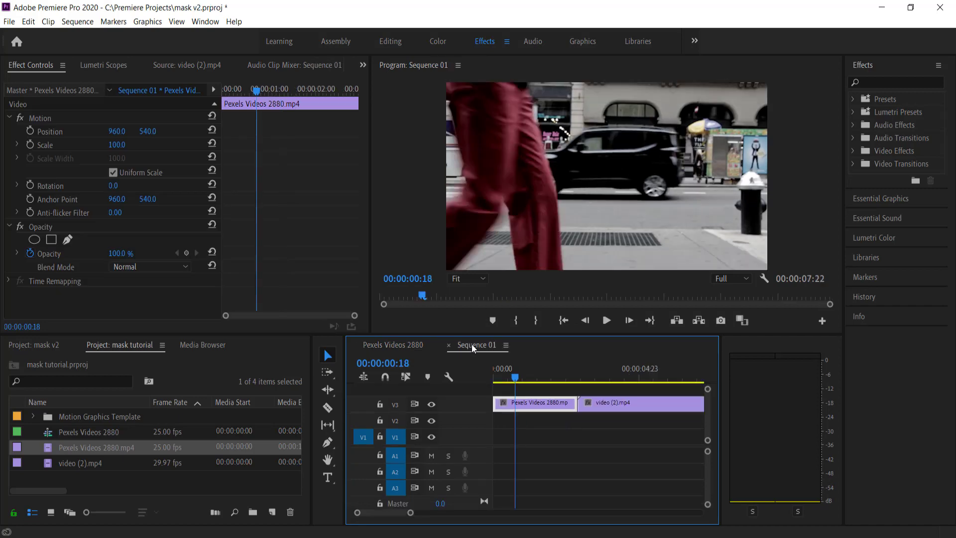
{"action": "mouse_move", "coordinate": [513, 378]}
{"action": "left_mouse_down"}
{"action": "mouse_move", "coordinate": [611, 382]}
{"action": "mouse_move", "coordinate": [505, 385]}
{"action": "mouse_move", "coordinate": [642, 383]}
{"action": "mouse_move", "coordinate": [523, 380]}
{"action": "left_mouse_up"}
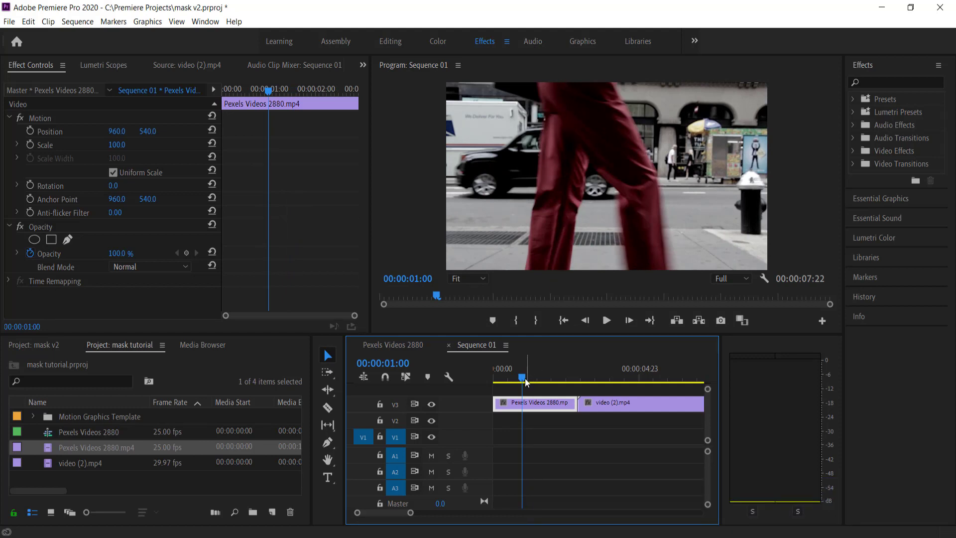
{"action": "left_click_drag", "start_coordinate": [527, 381], "coordinate": [495, 384]}
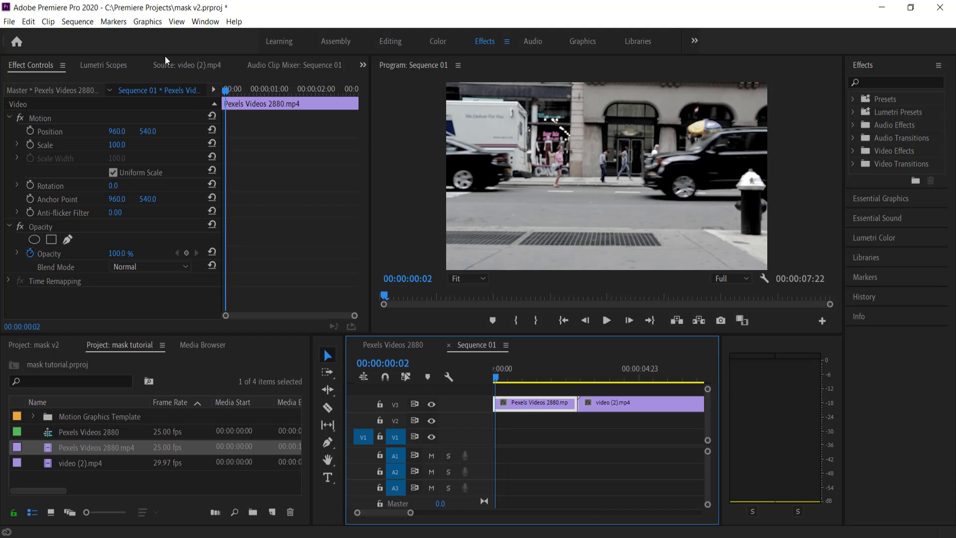
- Step through the walking clip frame by frame and park the playhead at 00:00:00:18, where the background emerges behind the red trousers
{"action": "left_click", "coordinate": [34, 67]}
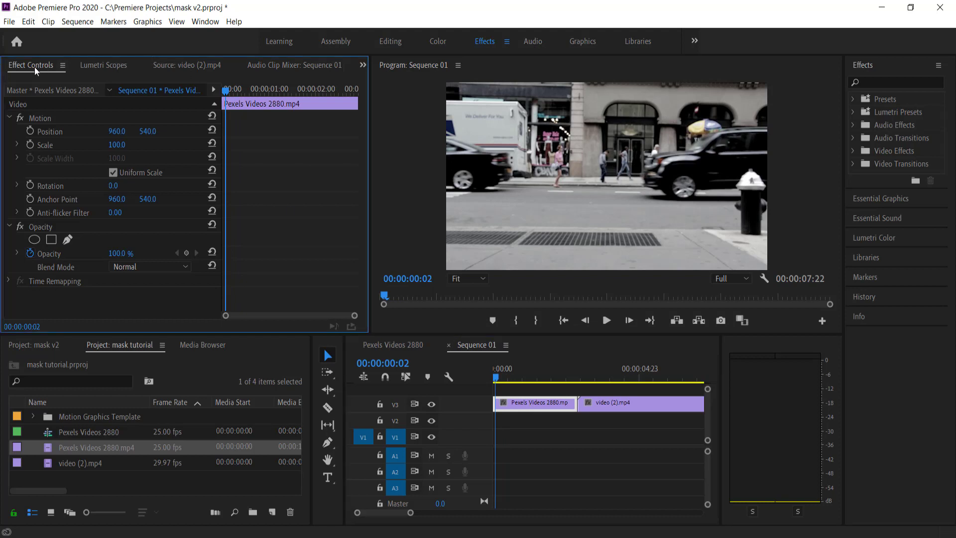
{"action": "left_click", "coordinate": [10, 226]}
{"action": "left_click", "coordinate": [10, 226]}
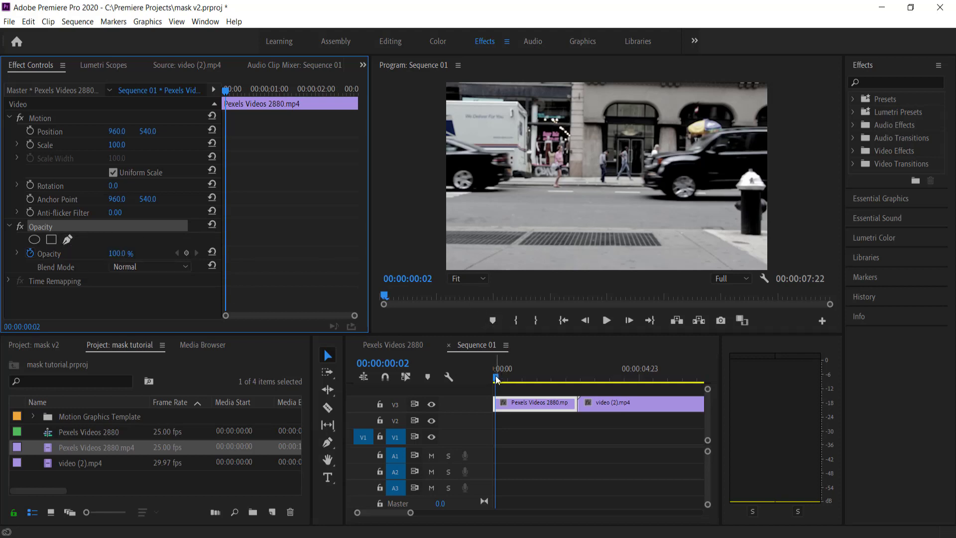
{"action": "key", "text": "Right"}
{"action": "key", "text": "Right"}
{"action": "key", "text": "Right"}
{"action": "key", "text": "Right"}
{"action": "key", "text": "Right"}
{"action": "key", "text": "Right"}
{"action": "key", "text": "Right"}
{"action": "key", "text": "Right"}
{"action": "key", "text": "Right"}
{"action": "key", "text": "Right"}
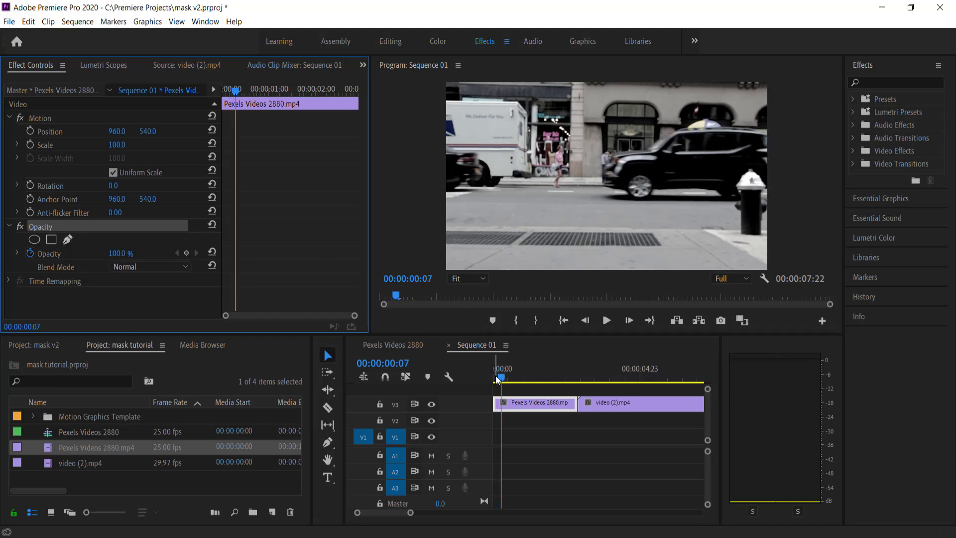
{"action": "key", "text": "Right"}
{"action": "key", "text": "Right"}
{"action": "key", "text": "Right"}
{"action": "key", "text": "Right"}
{"action": "key", "text": "Right"}
{"action": "key", "text": "Right"}
{"action": "key", "text": "Right"}
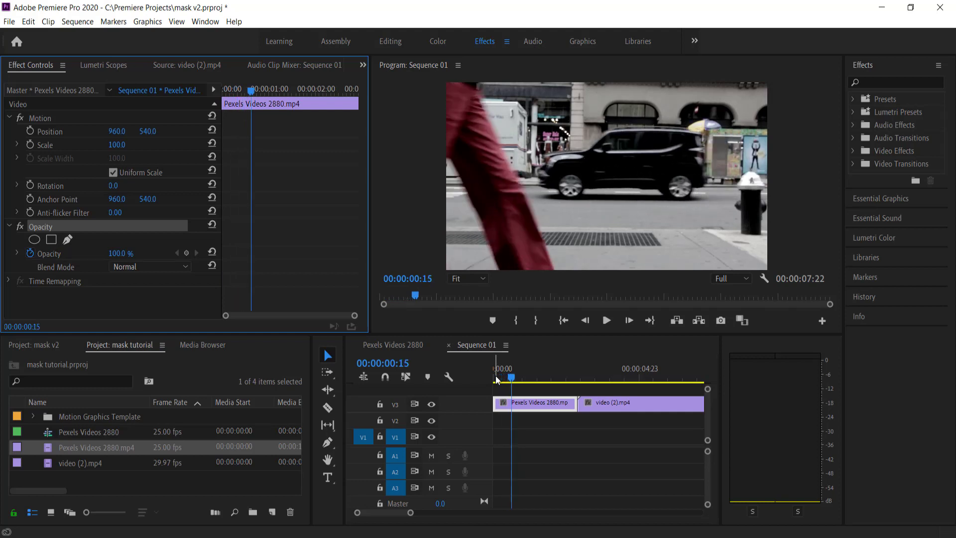
{"action": "key", "text": "Left"}
{"action": "key", "text": "Left"}
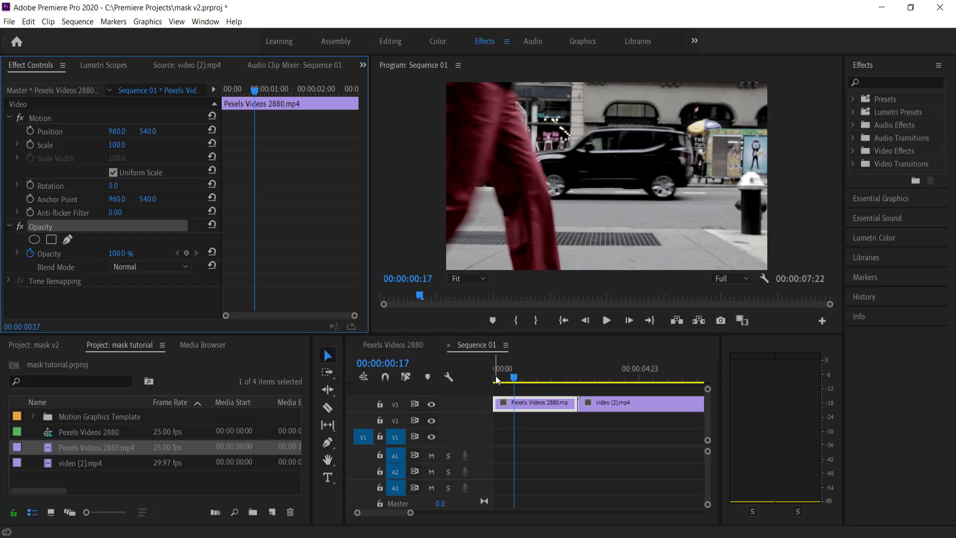
{"action": "key", "text": "Left"}
{"action": "key", "text": "Right"}
{"action": "key", "text": "Right"}
{"action": "key", "text": "Right"}
{"action": "key", "text": "Left"}
{"action": "key", "text": "Left"}
{"action": "key", "text": "Right"}
{"action": "key", "text": "Right"}
{"action": "key", "text": "Right"}
{"action": "key", "text": "Left"}
{"action": "key", "text": "Left"}
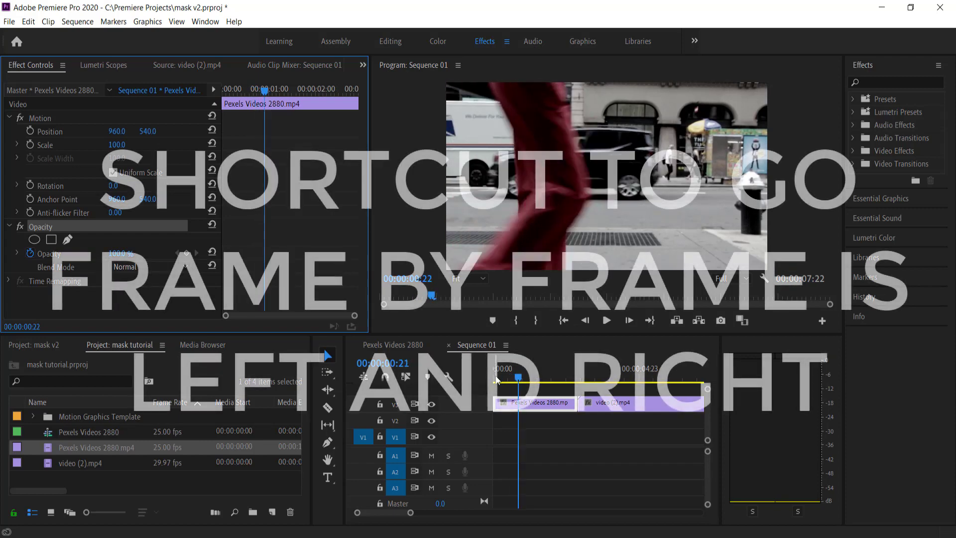
{"action": "key", "text": "Left"}
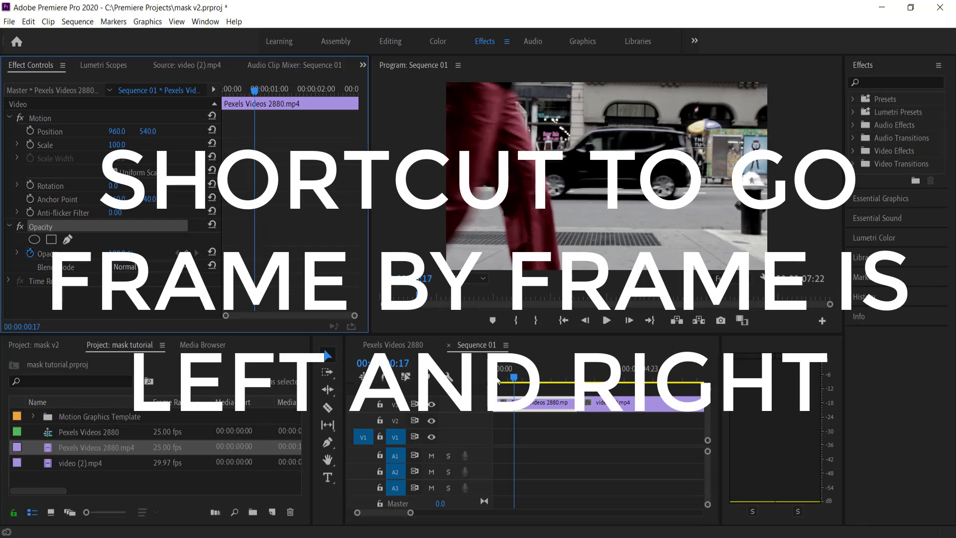
{"action": "key", "text": "Right"}
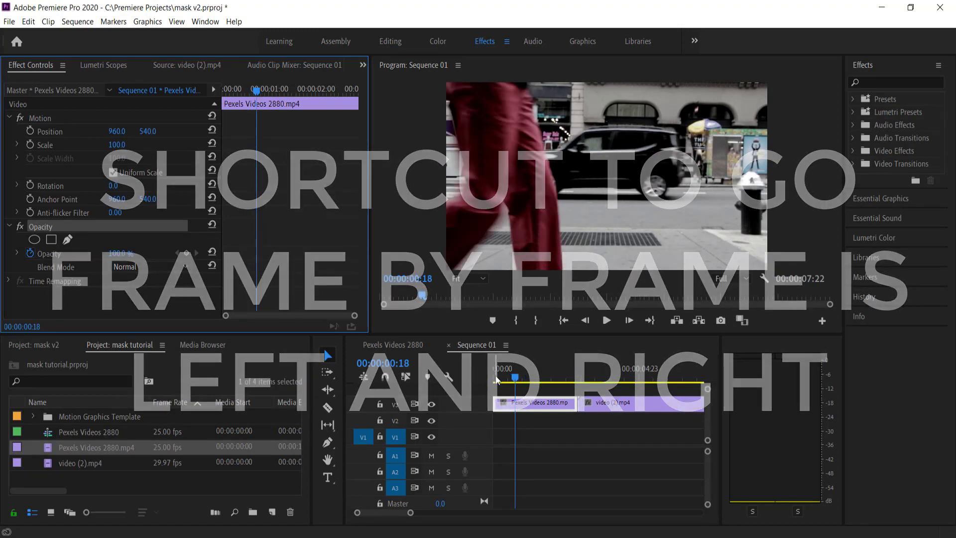
{"action": "key", "text": "Left"}
{"action": "key", "text": "Right"}
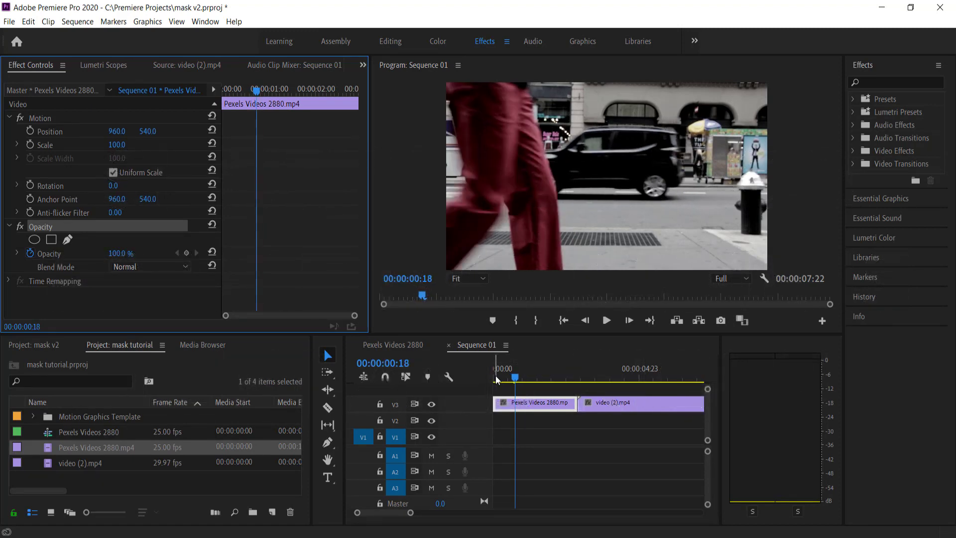
{"action": "key", "text": "Left"}
{"action": "key", "text": "Right"}
- Draw a closed free-form opacity mask over the background behind the walker, following the trousers' rear edge and extending well outside the frame
{"action": "left_click", "coordinate": [67, 241]}
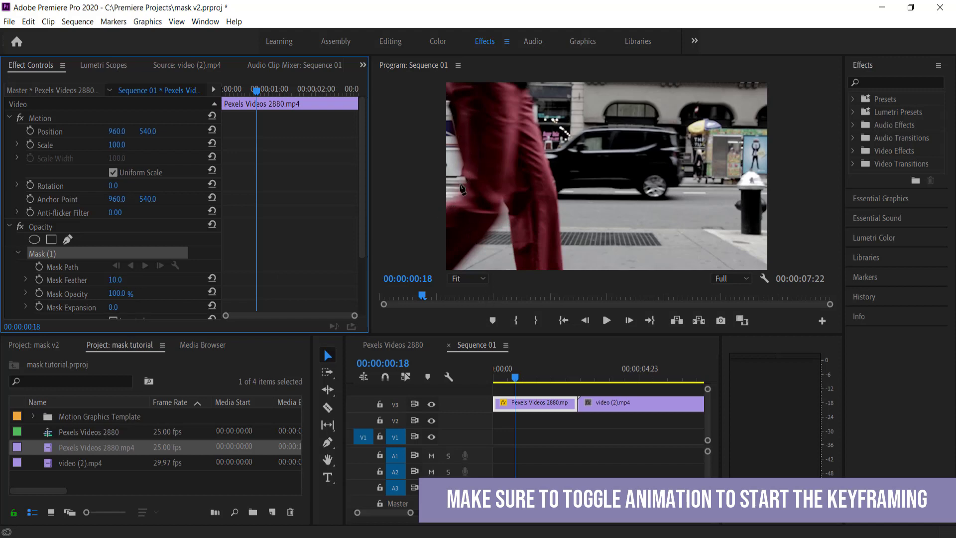
{"action": "left_click", "coordinate": [399, 69]}
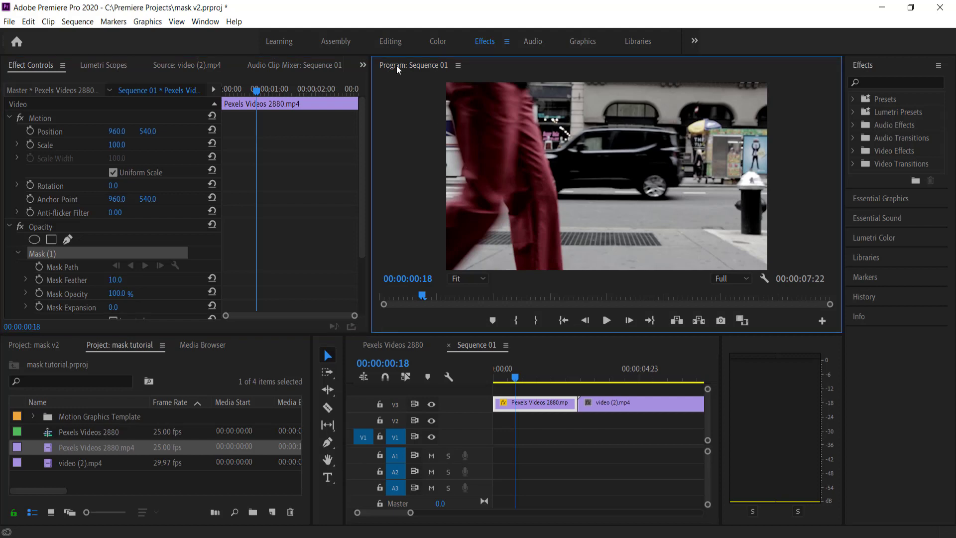
{"action": "double_click", "coordinate": [396, 69]}
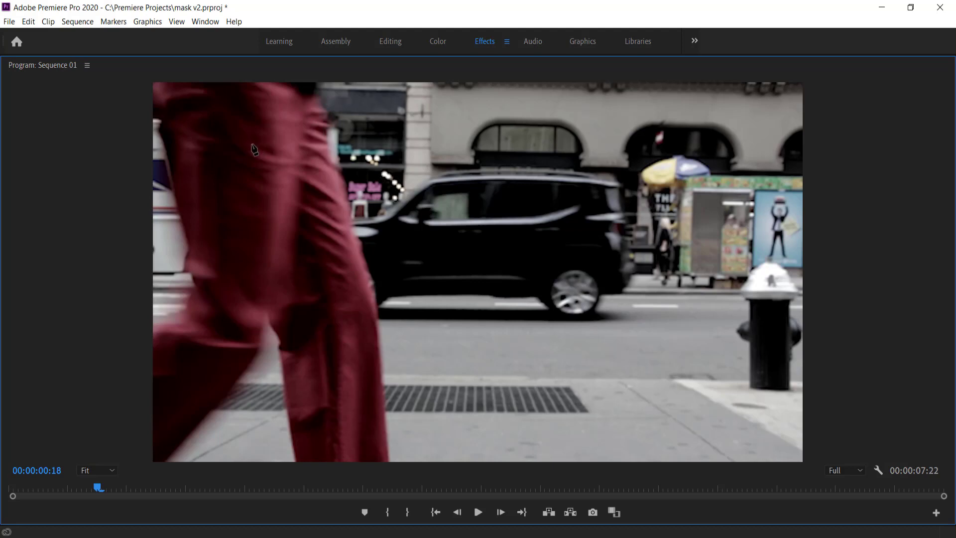
{"action": "left_click", "coordinate": [105, 472]}
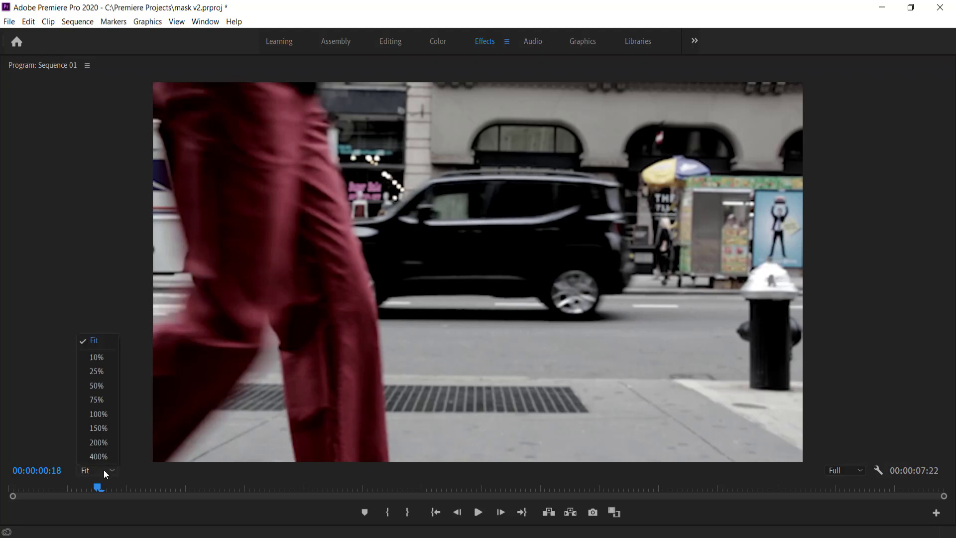
{"action": "left_click", "coordinate": [98, 386]}
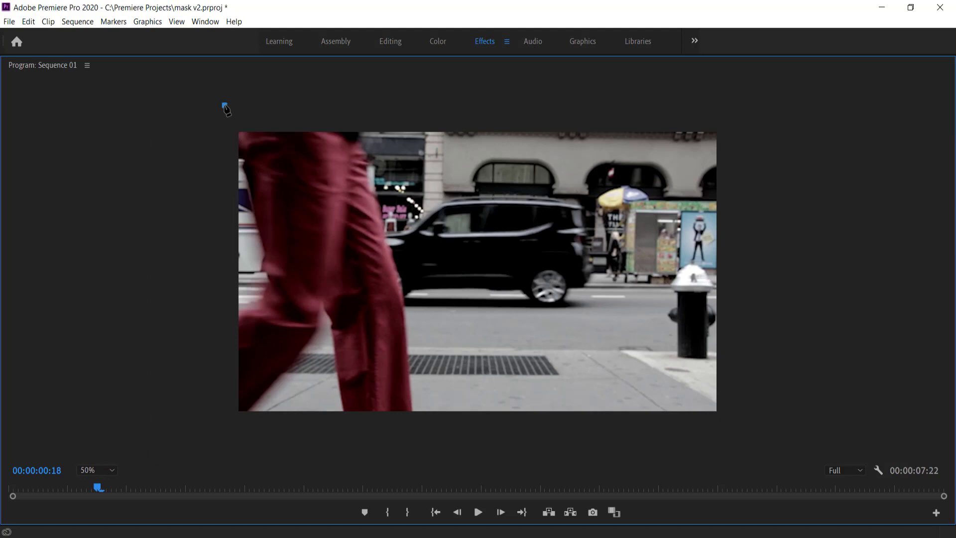
{"action": "left_click", "coordinate": [244, 161]}
{"action": "left_click", "coordinate": [252, 193]}
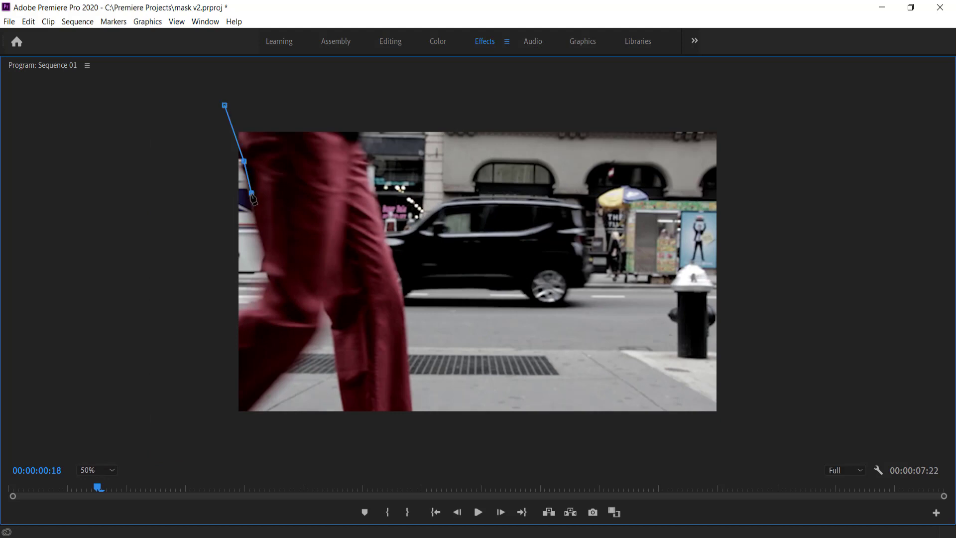
{"action": "left_click", "coordinate": [259, 229]}
{"action": "left_click", "coordinate": [265, 254]}
{"action": "left_click", "coordinate": [269, 277]}
{"action": "left_click", "coordinate": [264, 296]}
{"action": "left_click", "coordinate": [224, 319]}
{"action": "left_click", "coordinate": [134, 324]}
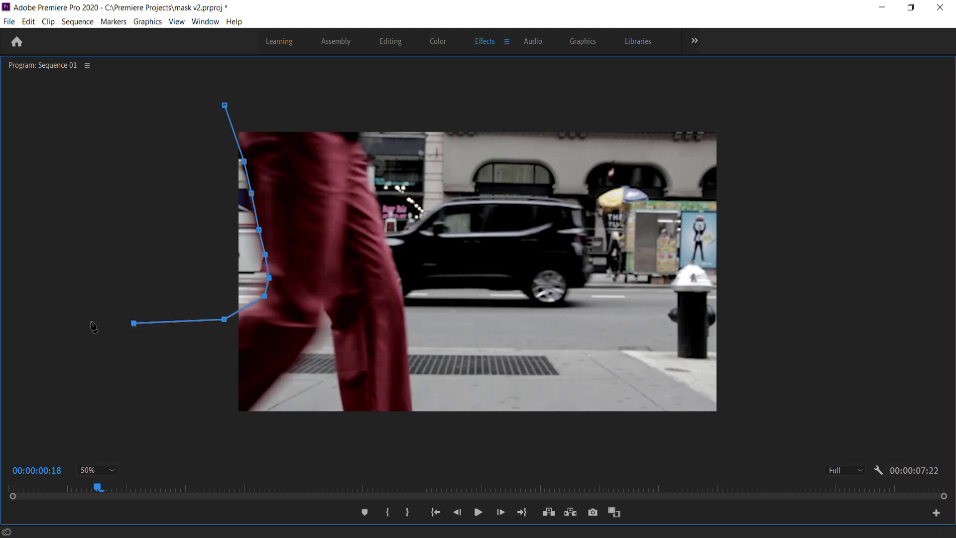
{"action": "left_click", "coordinate": [78, 318]}
{"action": "left_click", "coordinate": [90, 122]}
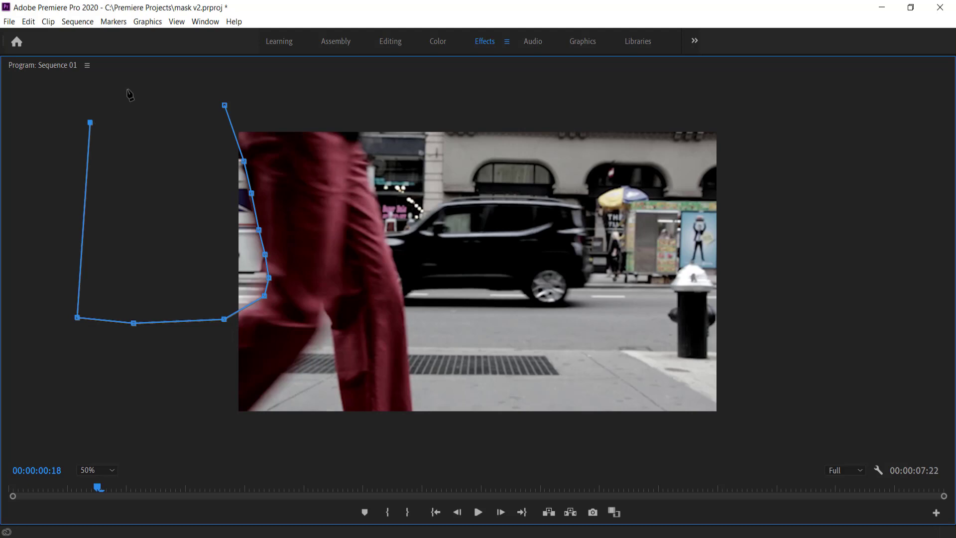
{"action": "left_click", "coordinate": [225, 105]}
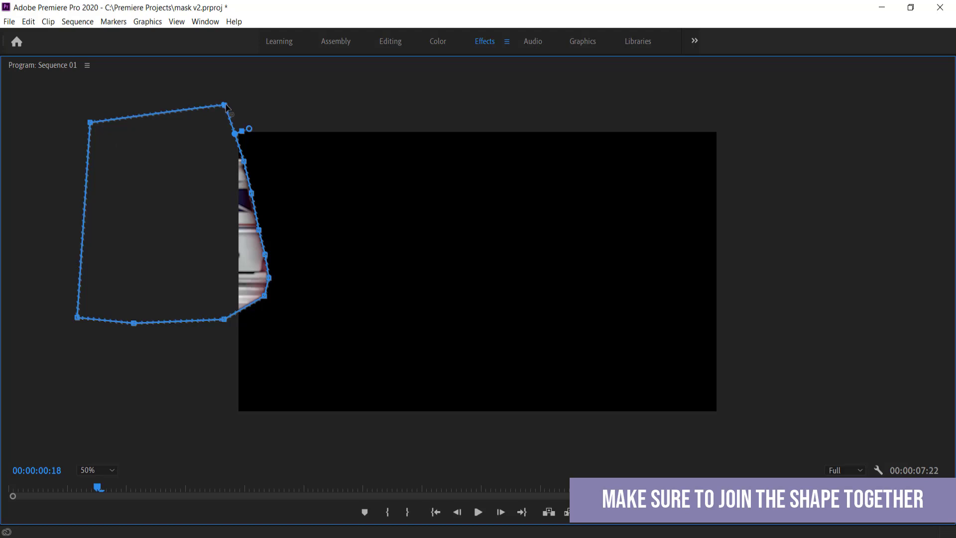
- Turn on Mask Path animation for the new mask to set a keyframe at 00:00:00:18
{"action": "double_click", "coordinate": [23, 65]}
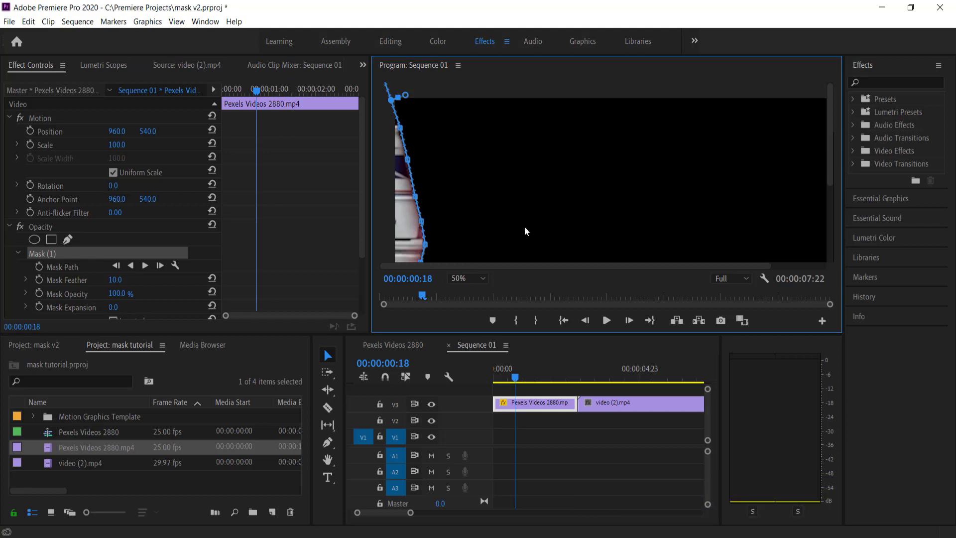
{"action": "left_click", "coordinate": [468, 279]}
{"action": "left_click", "coordinate": [467, 321]}
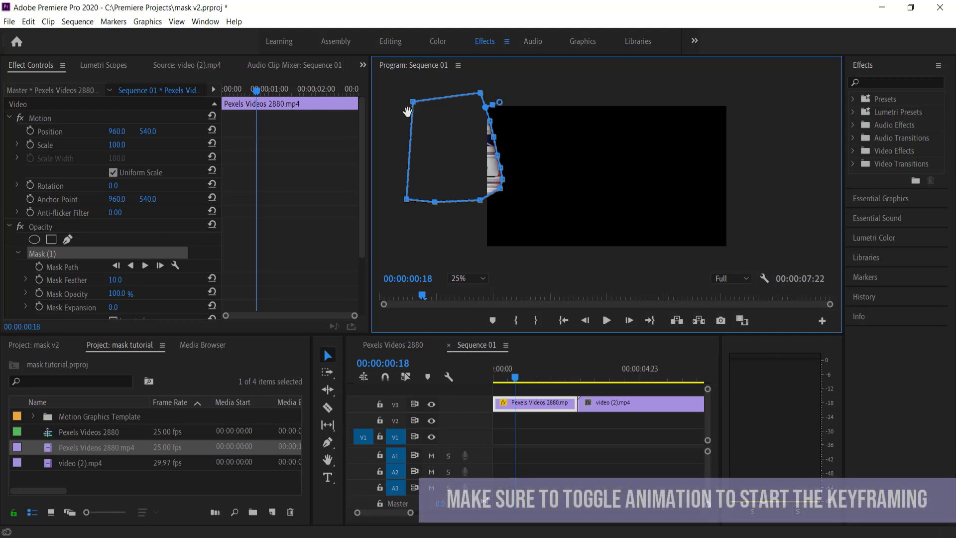
{"action": "left_click", "coordinate": [39, 267]}
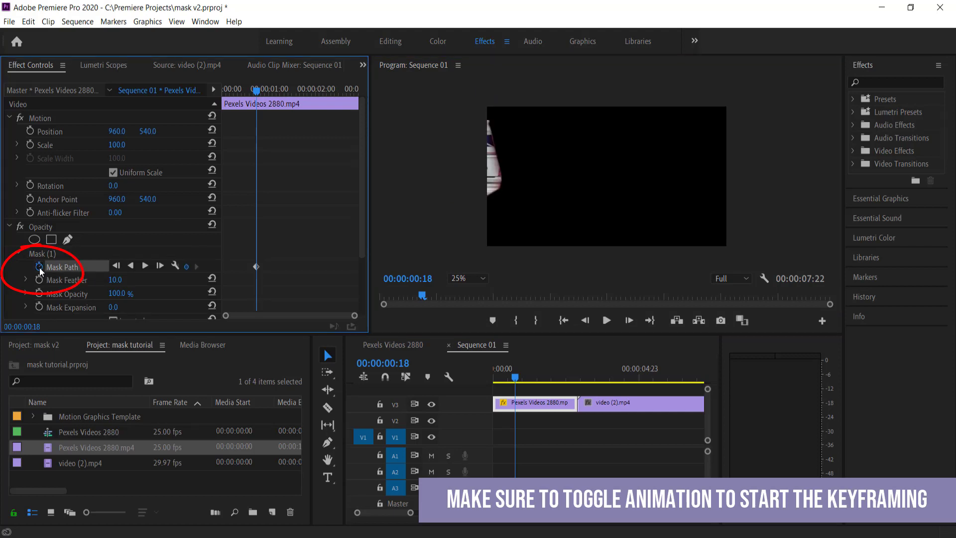
- Invert the mask and set its feather to 38 and its expansion to 19
{"action": "left_click_drag", "start_coordinate": [363, 201], "coordinate": [363, 243]}
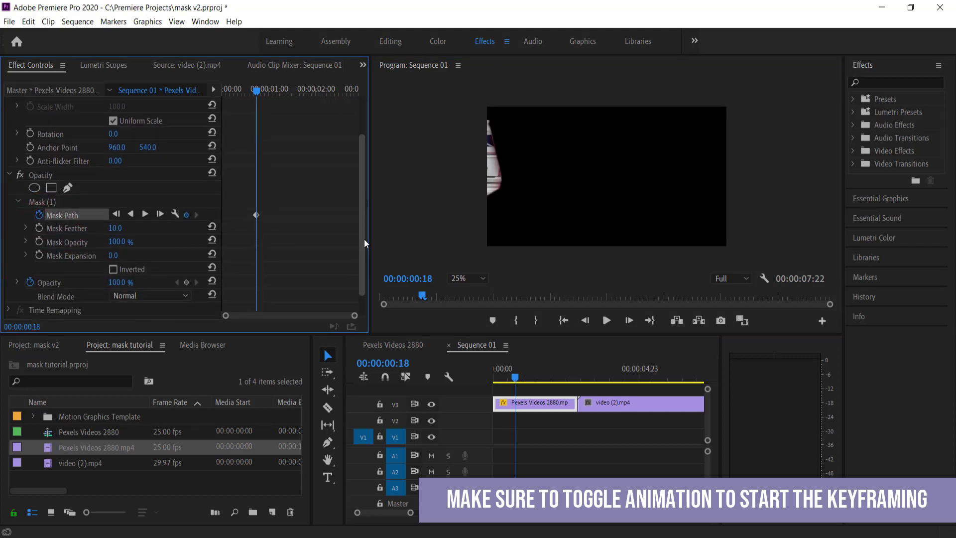
{"action": "left_click", "coordinate": [69, 232]}
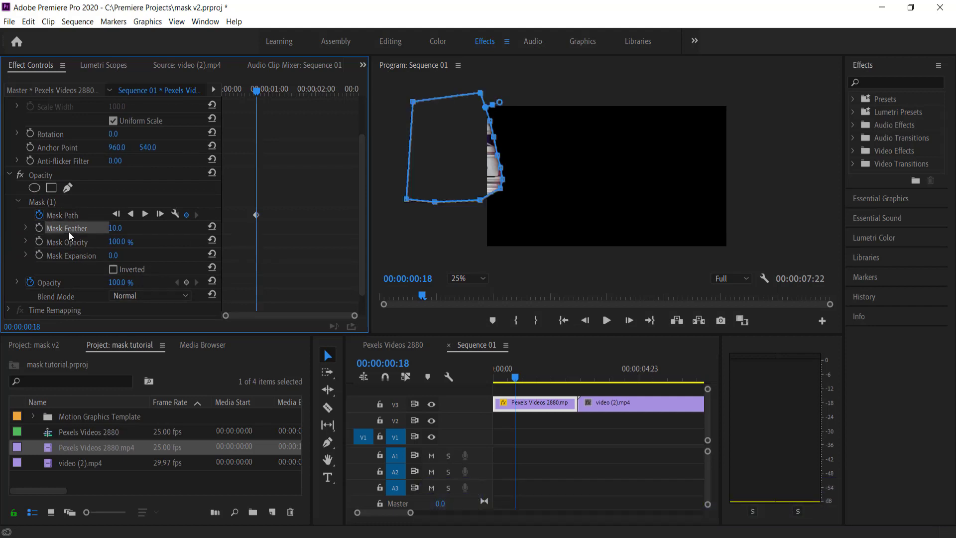
{"action": "left_click", "coordinate": [114, 270]}
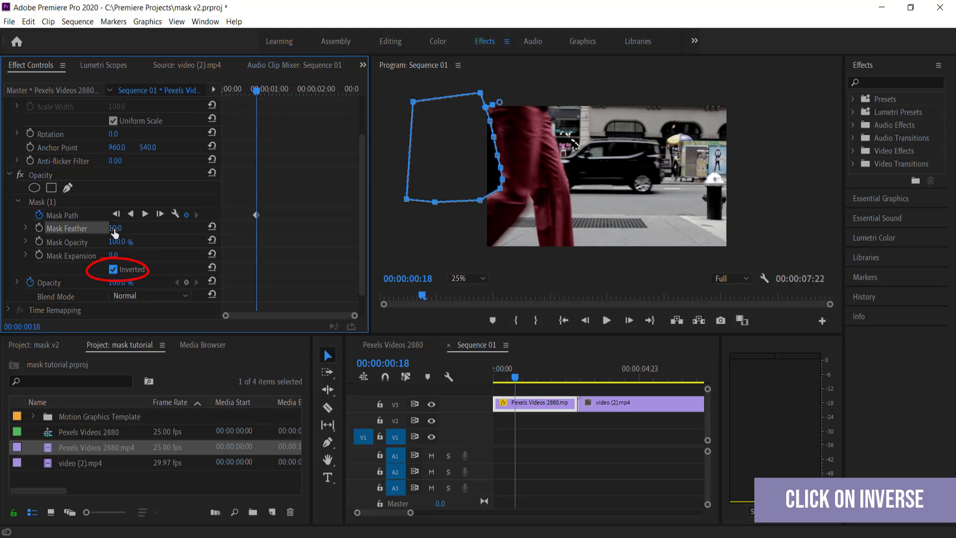
{"action": "left_click_drag", "start_coordinate": [115, 228], "coordinate": [129, 228]}
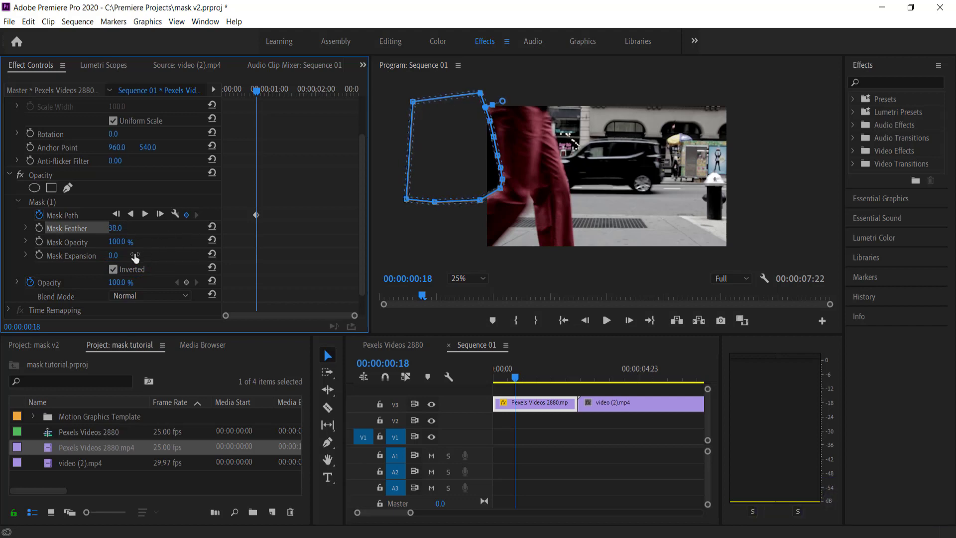
{"action": "left_click_drag", "start_coordinate": [117, 259], "coordinate": [117, 255]}
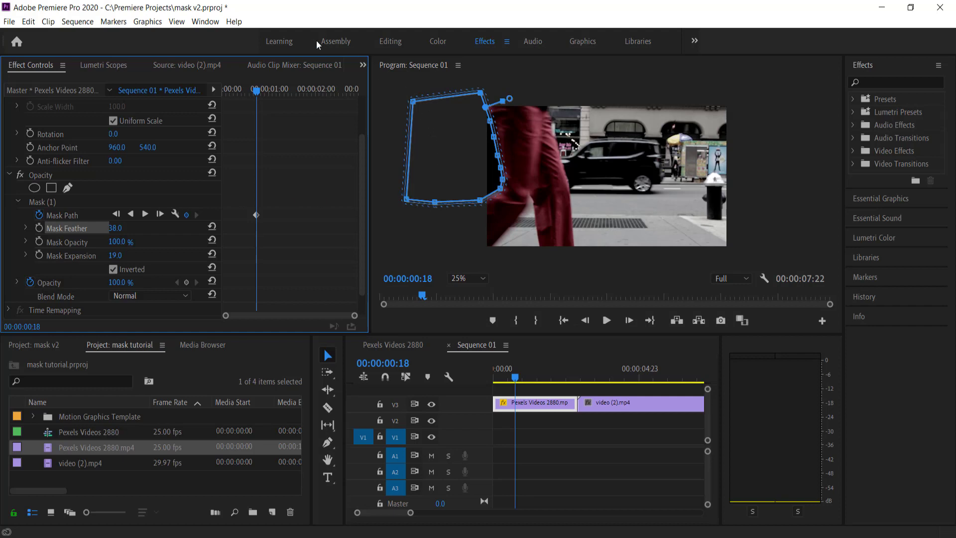
- Maximize the Program monitor and set its magnification to 50%, keeping the playhead at 00:00:00:18
{"action": "left_click", "coordinate": [392, 65]}
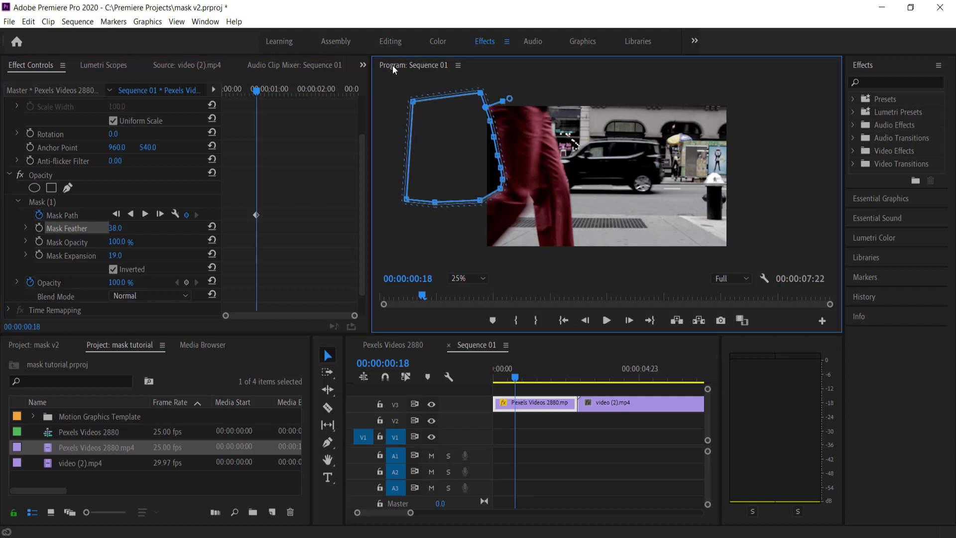
{"action": "key", "text": "grave"}
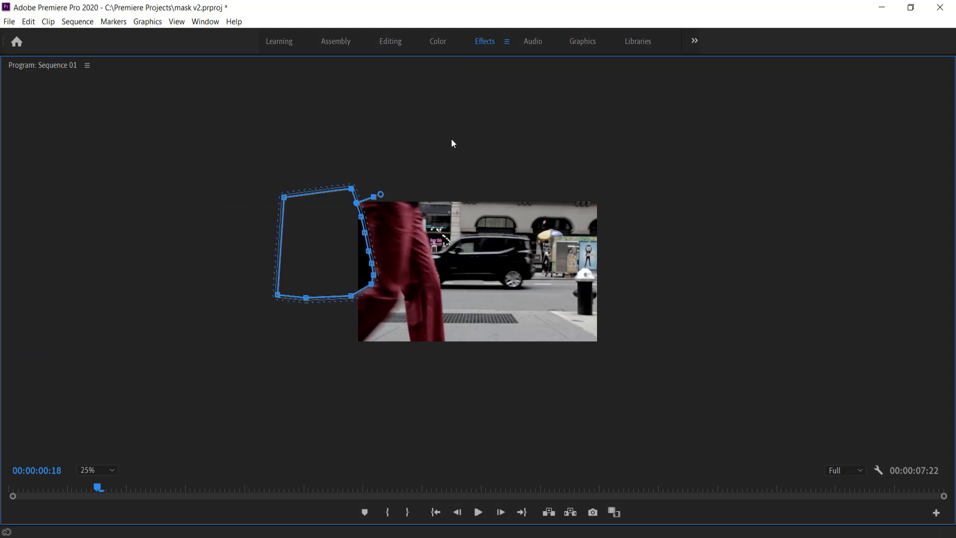
{"action": "key", "text": "Right"}
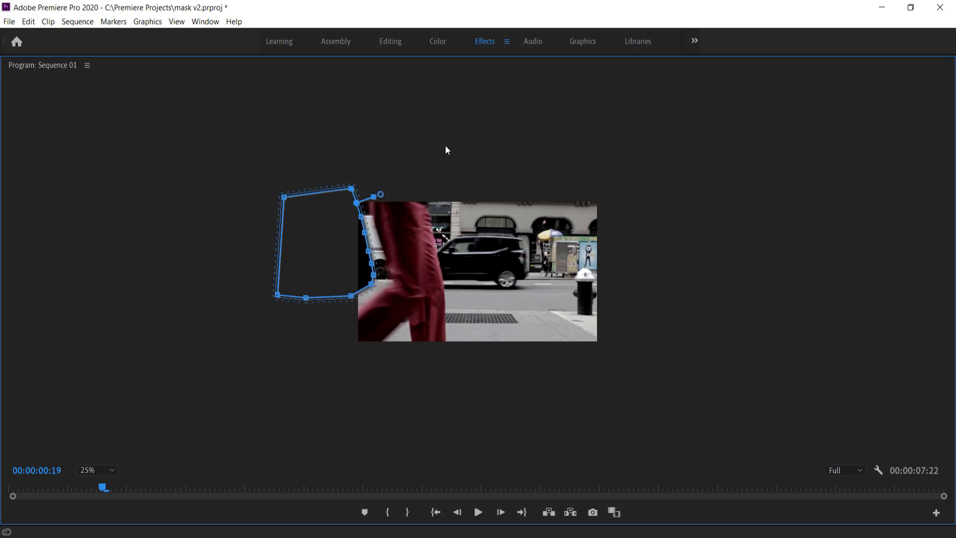
{"action": "key", "text": "Left"}
{"action": "left_click", "coordinate": [111, 471]}
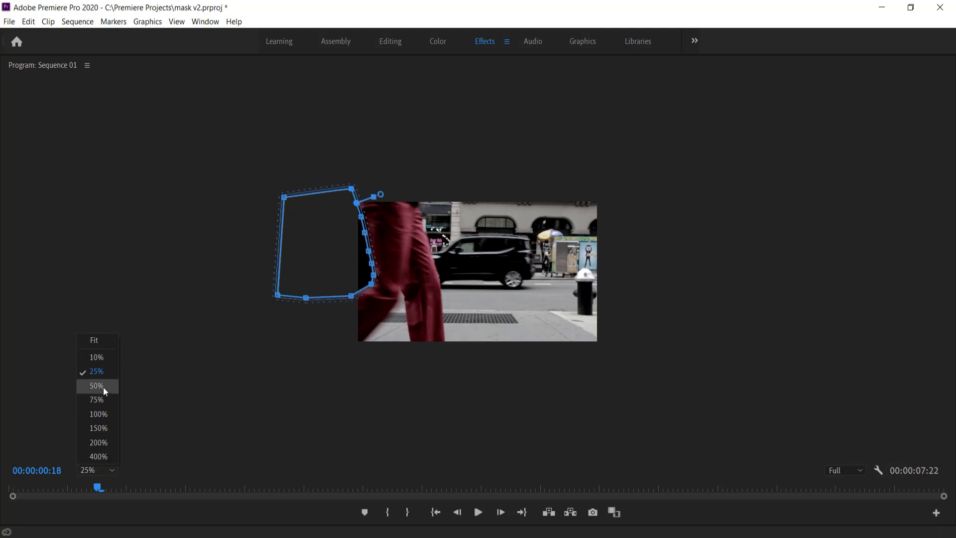
{"action": "left_click", "coordinate": [103, 387]}
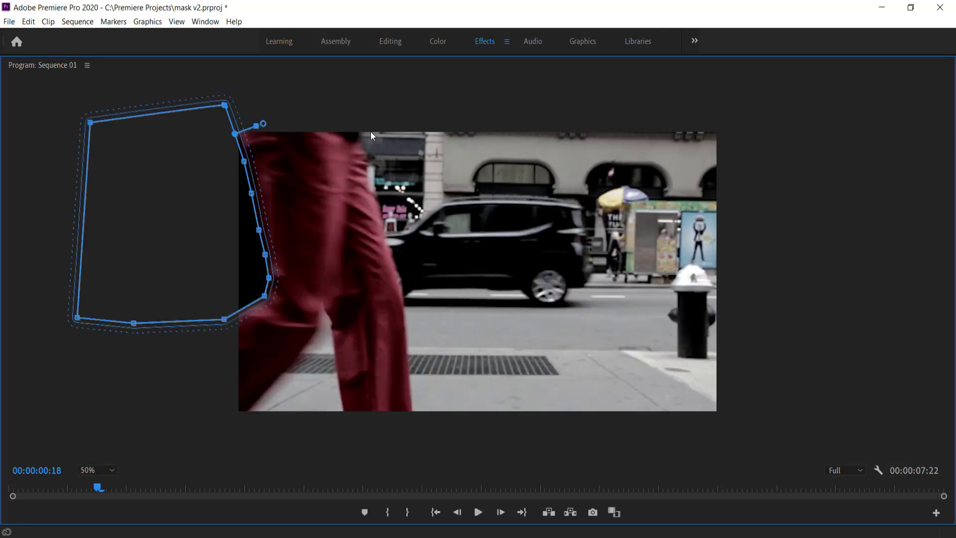
- Advance to 00:00:00:19 and reshape the mask points to follow the trousers' rear edge and the trailing leg down to the frame's edge
{"action": "left_click", "coordinate": [501, 512]}
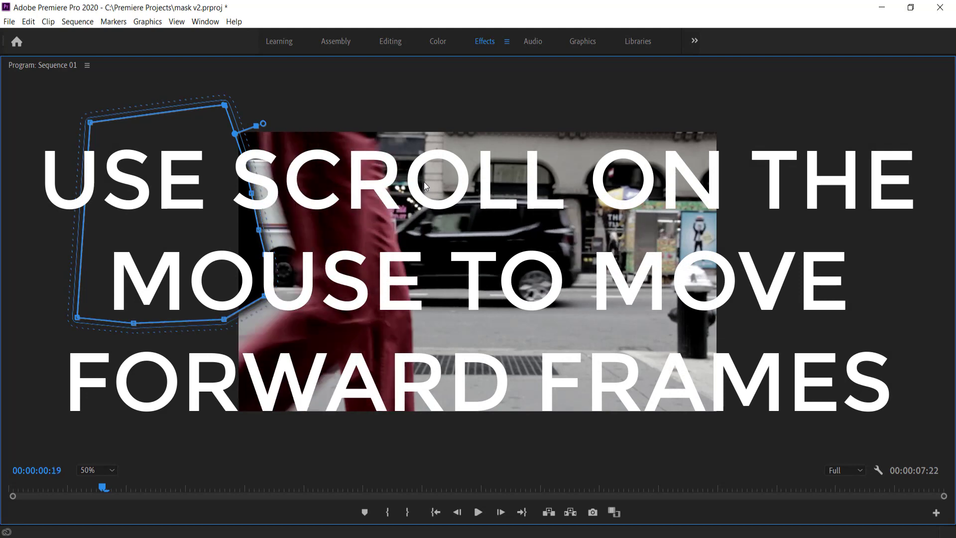
{"action": "left_click", "coordinate": [255, 158]}
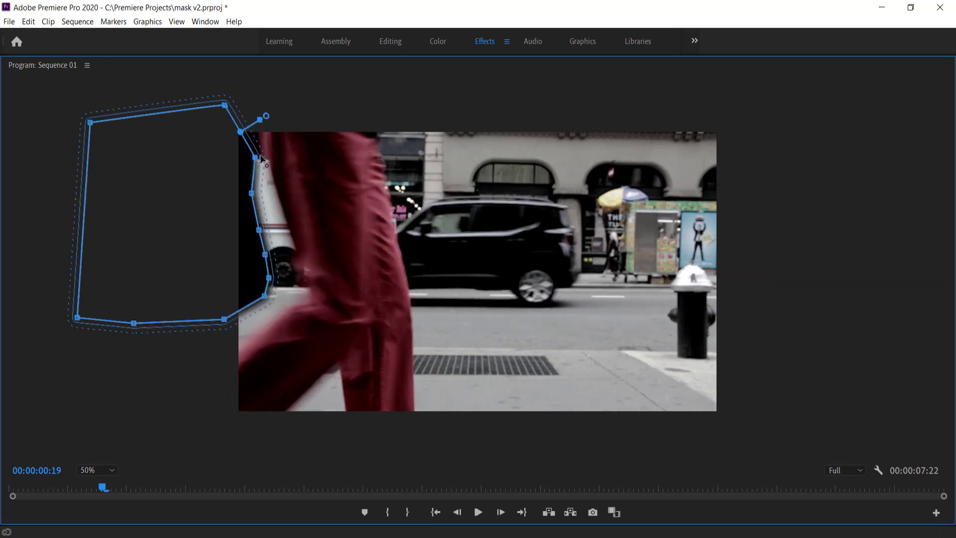
{"action": "left_click_drag", "start_coordinate": [261, 158], "coordinate": [267, 122]}
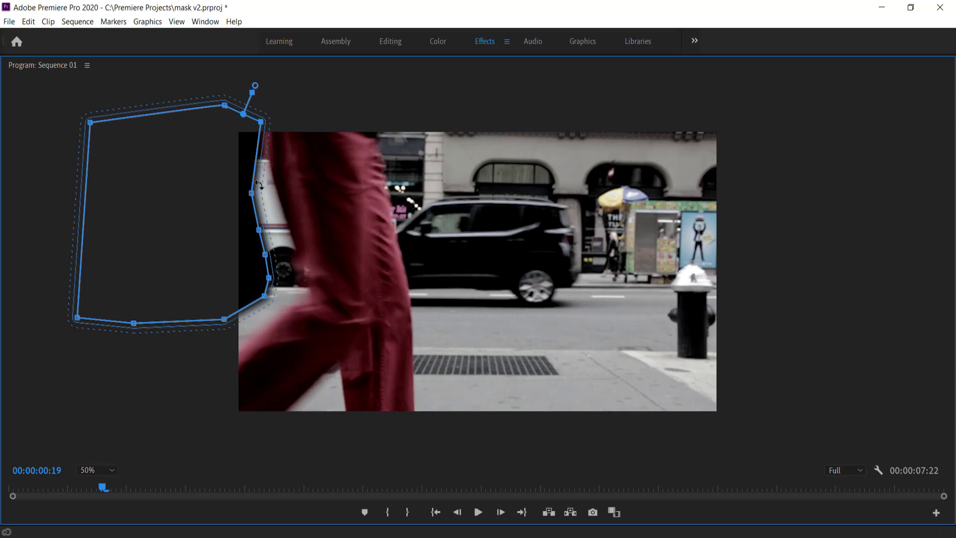
{"action": "left_click_drag", "start_coordinate": [253, 193], "coordinate": [279, 185]}
{"action": "left_click_drag", "start_coordinate": [260, 230], "coordinate": [288, 301]}
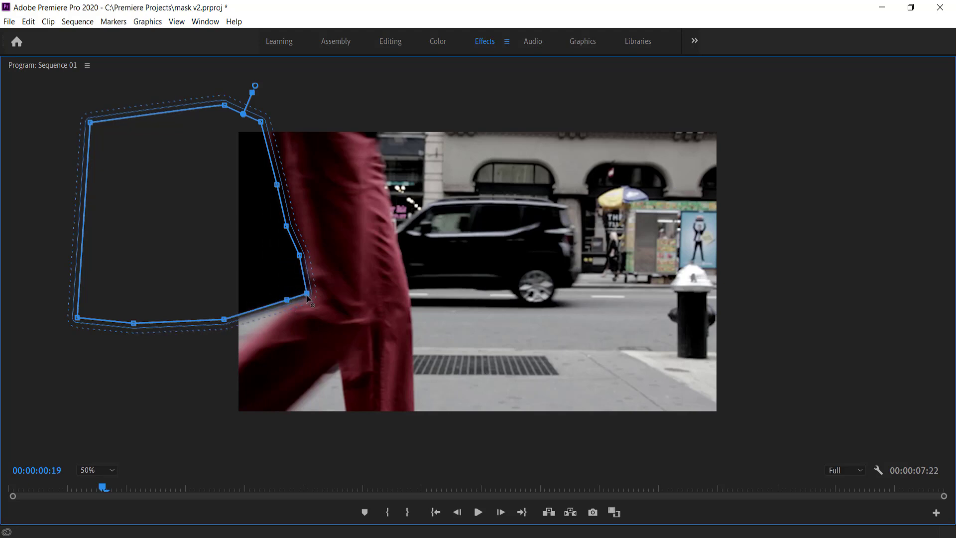
{"action": "left_click_drag", "start_coordinate": [306, 296], "coordinate": [288, 305]}
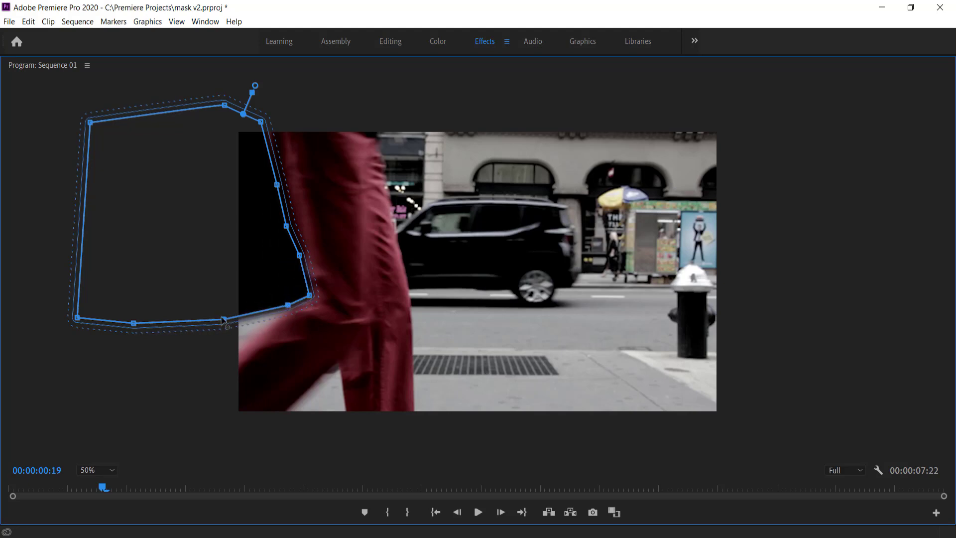
{"action": "left_click_drag", "start_coordinate": [225, 320], "coordinate": [230, 368]}
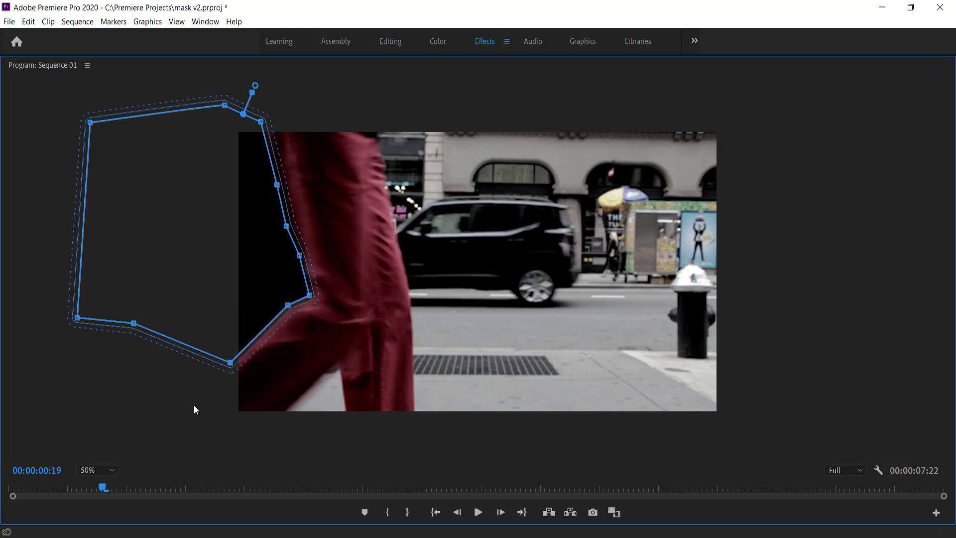
- At 00:00:00:20, move the mask points onto the trousers' rear edge, from the thigh past the bent knee to the trailing leg
{"action": "key", "text": "Right"}
{"action": "left_click_drag", "start_coordinate": [230, 363], "coordinate": [228, 400]}
{"action": "left_click_drag", "start_coordinate": [288, 306], "coordinate": [337, 298]}
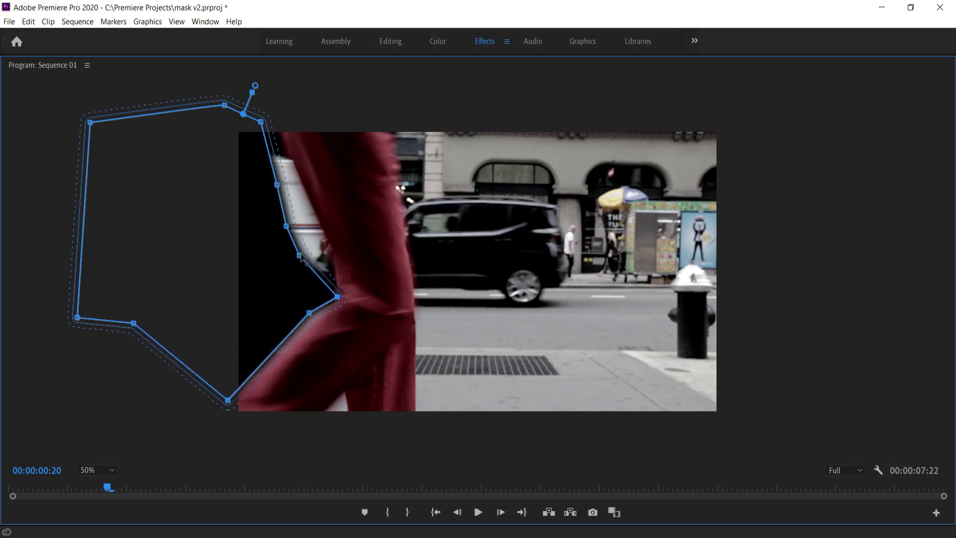
{"action": "left_click_drag", "start_coordinate": [299, 256], "coordinate": [298, 177]}
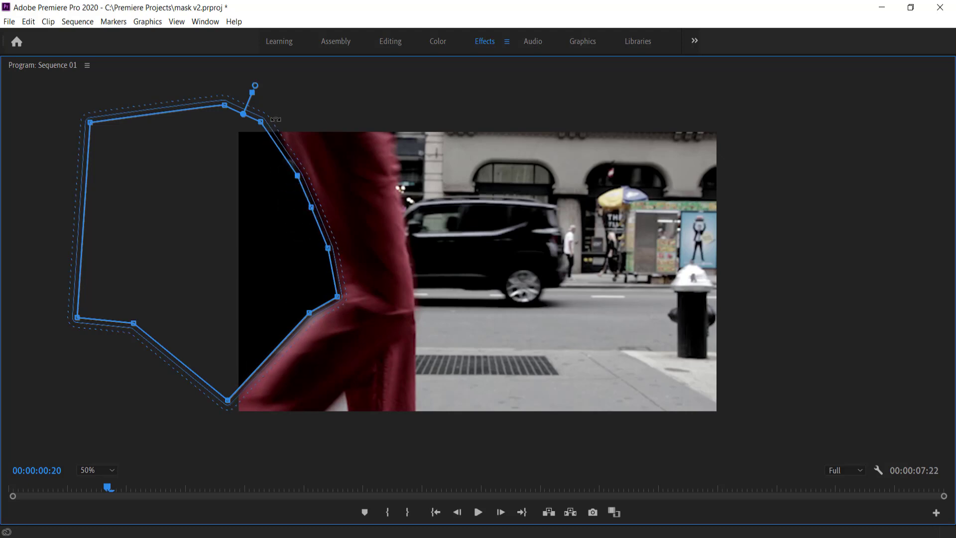
{"action": "left_click_drag", "start_coordinate": [263, 121], "coordinate": [272, 115]}
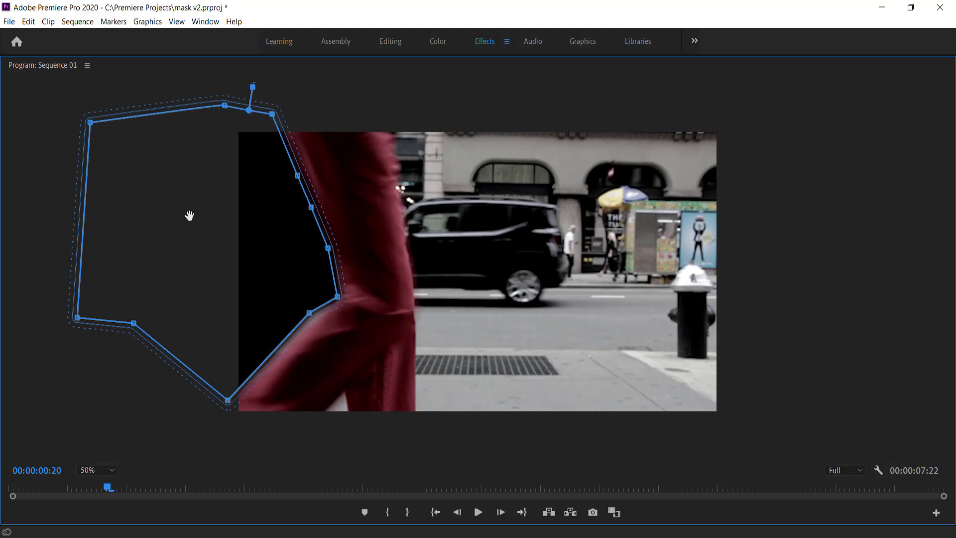
- At 00:00:00:21, refit the mask points to the trousers' rear contour, extending the lowest point below the frame
{"action": "key", "text": "Right"}
{"action": "left_click_drag", "start_coordinate": [228, 401], "coordinate": [244, 434]}
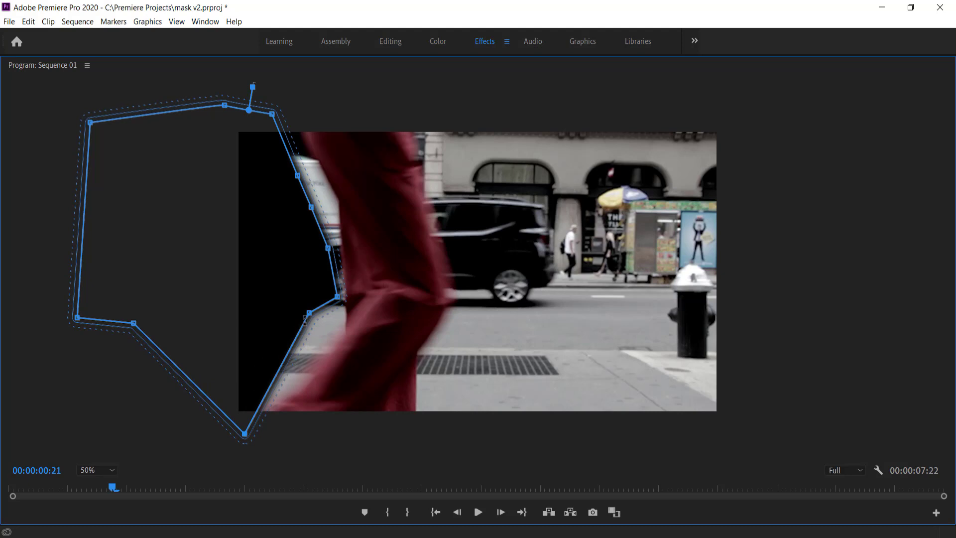
{"action": "left_click_drag", "start_coordinate": [317, 320], "coordinate": [351, 334]}
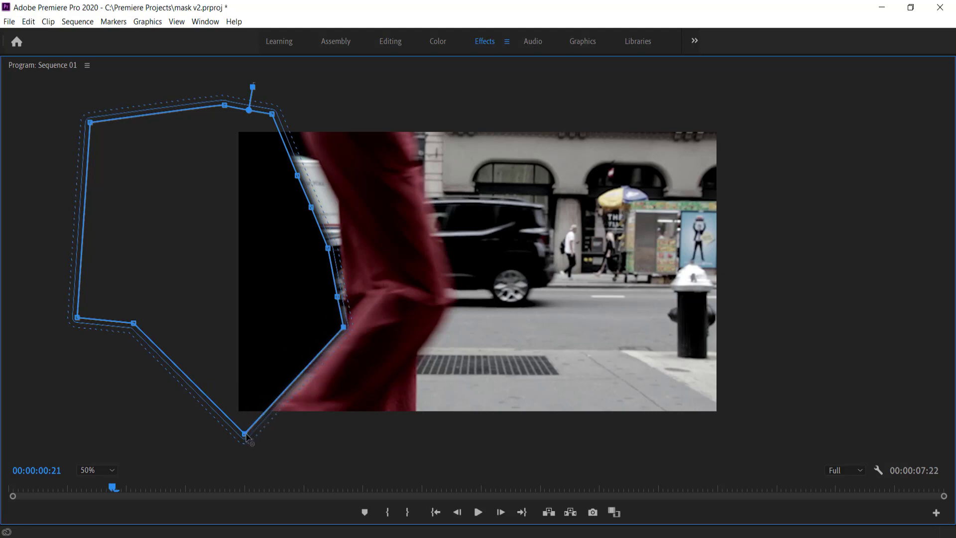
{"action": "left_click_drag", "start_coordinate": [246, 436], "coordinate": [265, 435]}
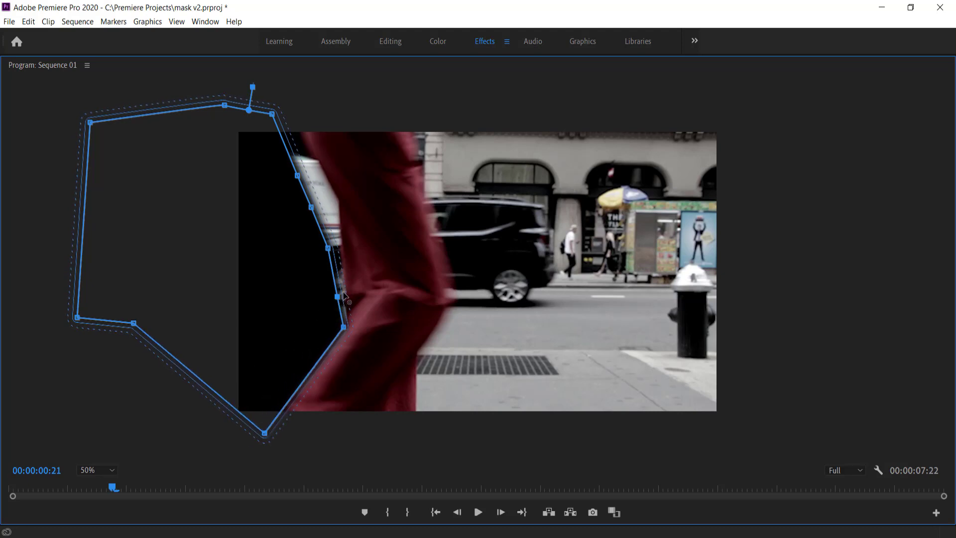
{"action": "left_click_drag", "start_coordinate": [342, 293], "coordinate": [347, 290]}
{"action": "left_click_drag", "start_coordinate": [331, 249], "coordinate": [345, 246]}
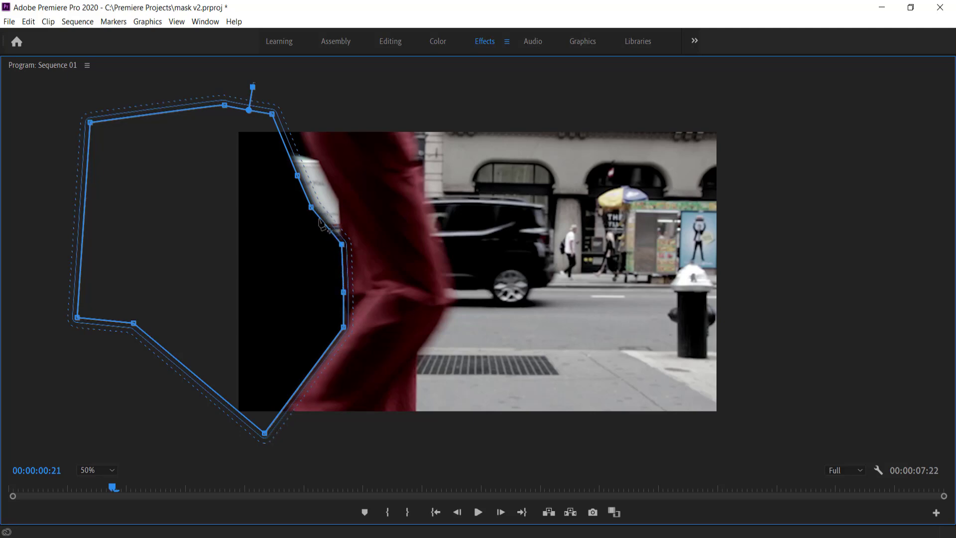
{"action": "left_click_drag", "start_coordinate": [312, 208], "coordinate": [337, 203]}
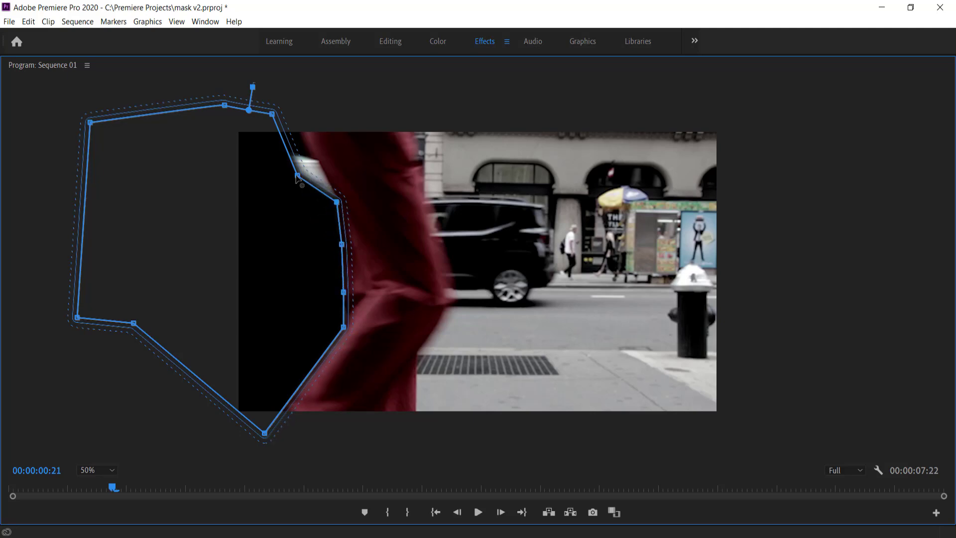
{"action": "left_click_drag", "start_coordinate": [298, 176], "coordinate": [320, 162]}
{"action": "left_click_drag", "start_coordinate": [275, 116], "coordinate": [290, 111]}
- Review the mask animation frame by frame from about 00:00:01:22 back to 00:00:00:15, checking the mask edge against the trousers for errors
{"action": "key", "text": "space"}
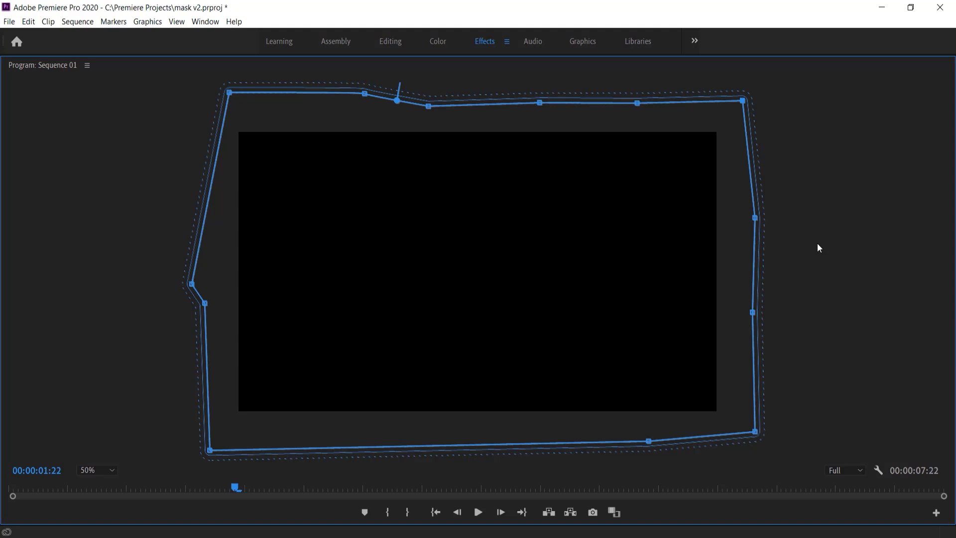
{"action": "key", "text": "Right"}
{"action": "key", "text": "Right"}
{"action": "key", "text": "Left"}
{"action": "key", "text": "Left"}
{"action": "key", "text": "Left"}
{"action": "key", "text": "Left"}
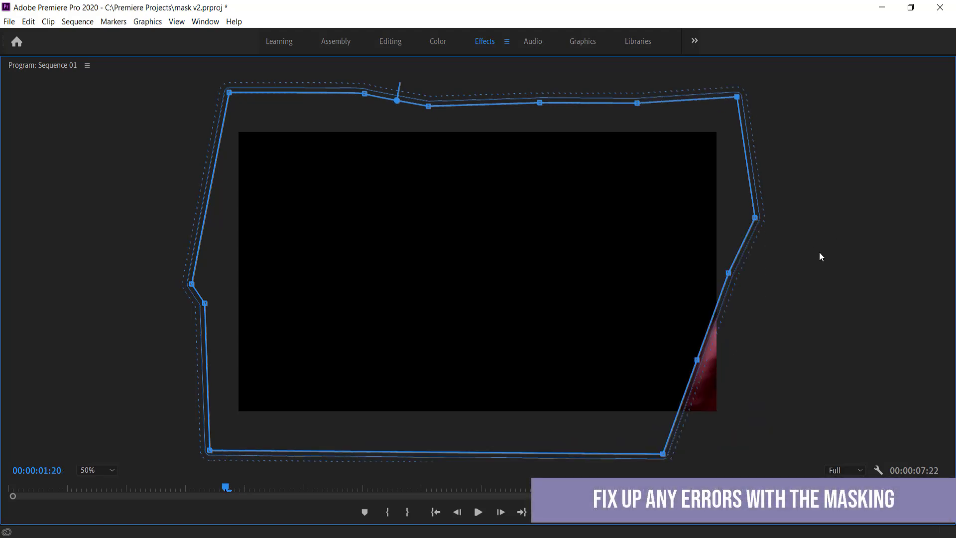
{"action": "key", "text": "Left"}
{"action": "key", "text": "Left"}
{"action": "key", "text": "Left"}
{"action": "key", "text": "Left"}
{"action": "key", "text": "Left"}
{"action": "key", "text": "Left"}
{"action": "key", "text": "Left"}
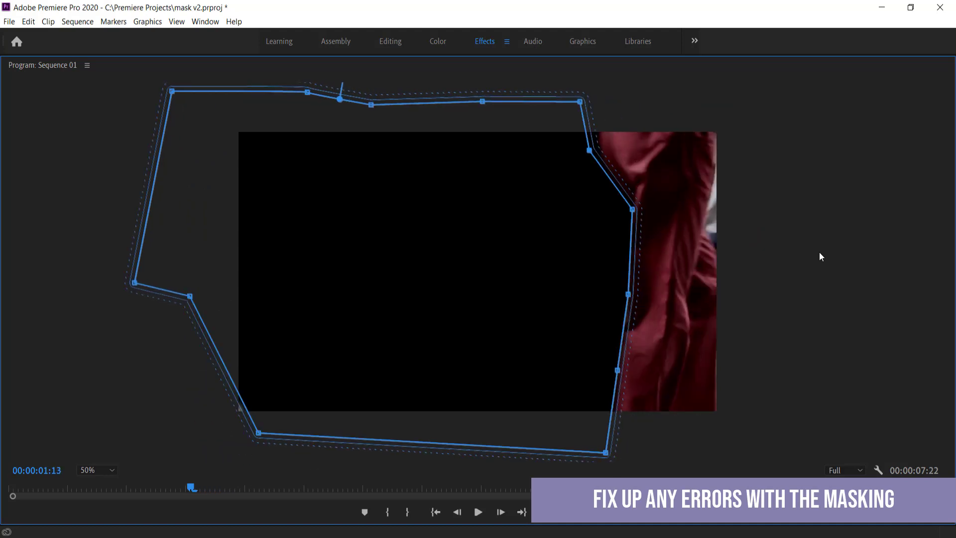
{"action": "key", "text": "Left"}
{"action": "key", "text": "Left"}
{"action": "key", "text": "Left"}
{"action": "key", "text": "Left"}
{"action": "key", "text": "Left"}
{"action": "key", "text": "Left"}
{"action": "key", "text": "Left"}
{"action": "key", "text": "Left"}
{"action": "key", "text": "Left"}
{"action": "key", "text": "Left"}
{"action": "key", "text": "Left"}
{"action": "key", "text": "Left"}
{"action": "key", "text": "Left"}
{"action": "key", "text": "Left"}
{"action": "key", "text": "Left"}
{"action": "key", "text": "Left"}
{"action": "key", "text": "Left"}
{"action": "key", "text": "Left"}
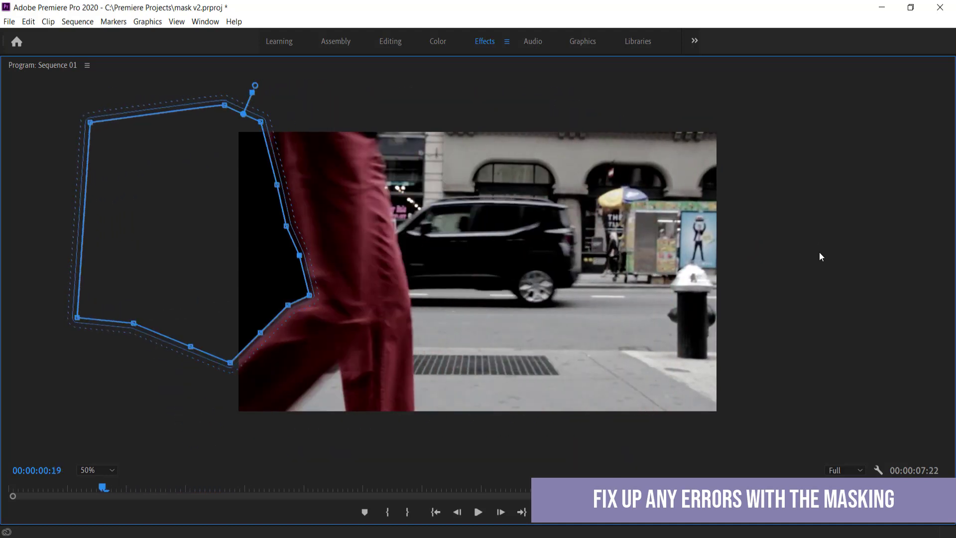
{"action": "key", "text": "Left"}
{"action": "key", "text": "Left"}
{"action": "key", "text": "Left"}
{"action": "key", "text": "Left"}
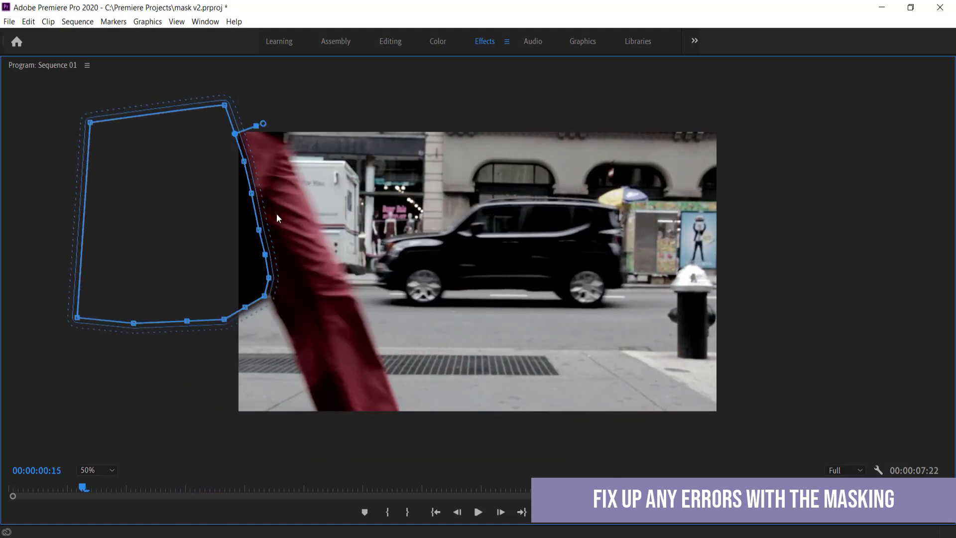
- Return to 00:00:00:20 and nudge the three mask points along the trailing lower leg closer to the trouser edge
{"action": "key", "text": "Right"}
{"action": "key", "text": "Right"}
{"action": "key", "text": "Right"}
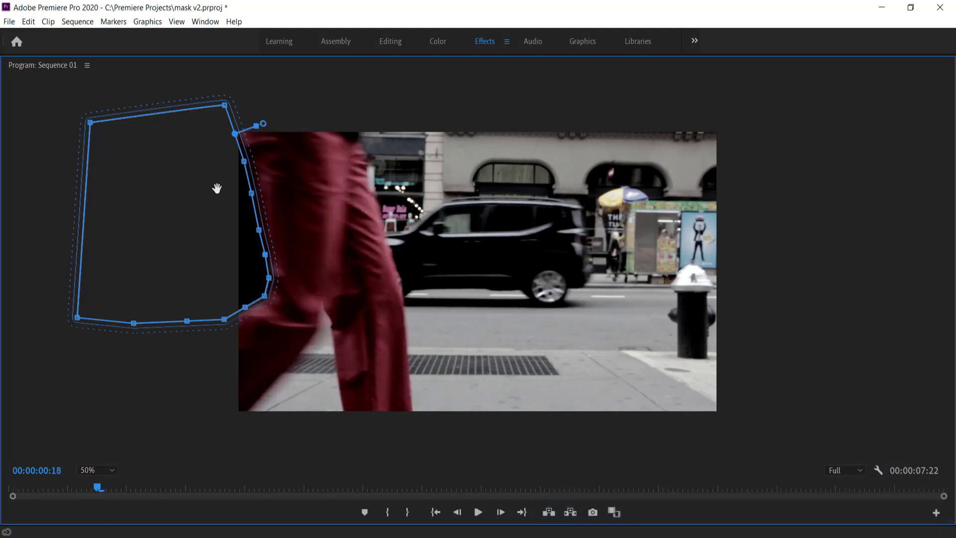
{"action": "key", "text": "Right"}
{"action": "key", "text": "Right"}
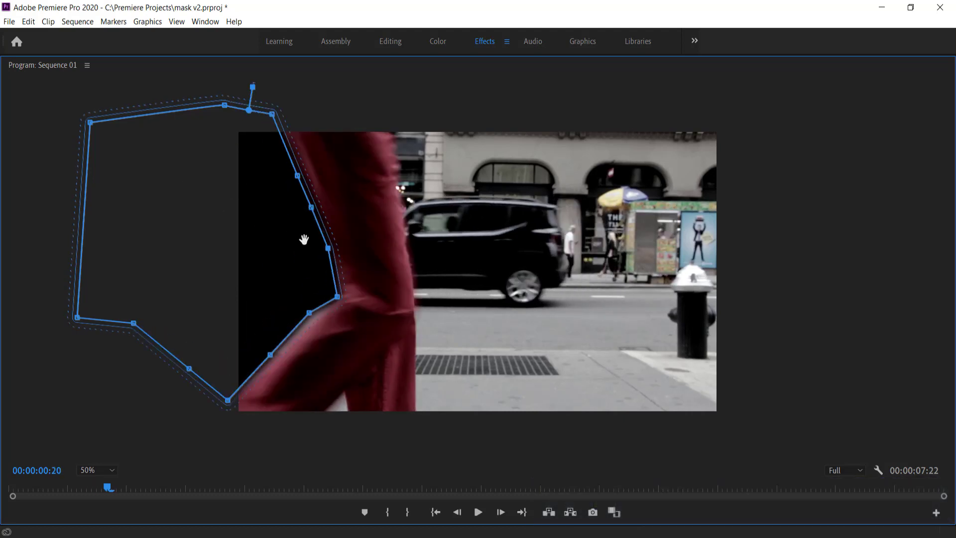
{"action": "left_click_drag", "start_coordinate": [309, 312], "coordinate": [315, 317]}
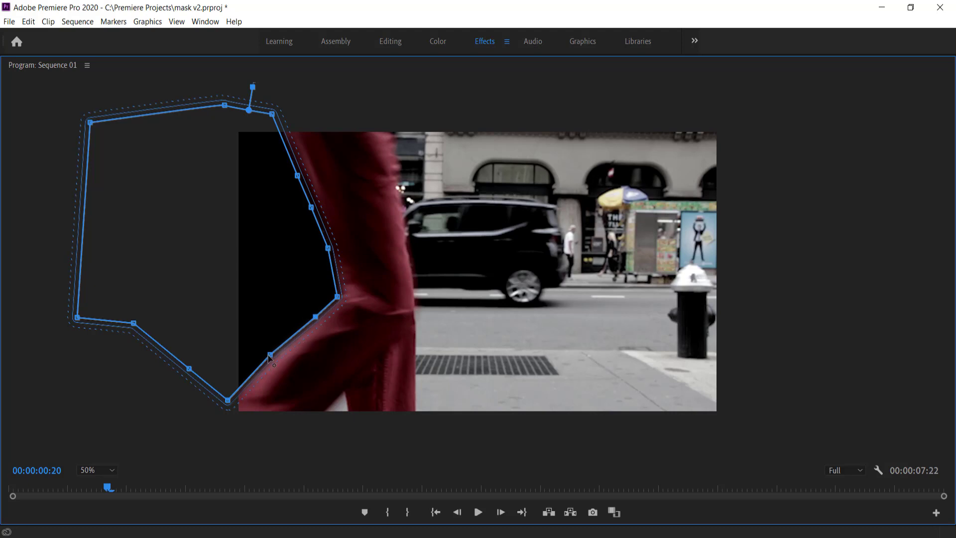
{"action": "left_click_drag", "start_coordinate": [269, 356], "coordinate": [275, 359]}
{"action": "left_click_drag", "start_coordinate": [227, 400], "coordinate": [229, 411]}
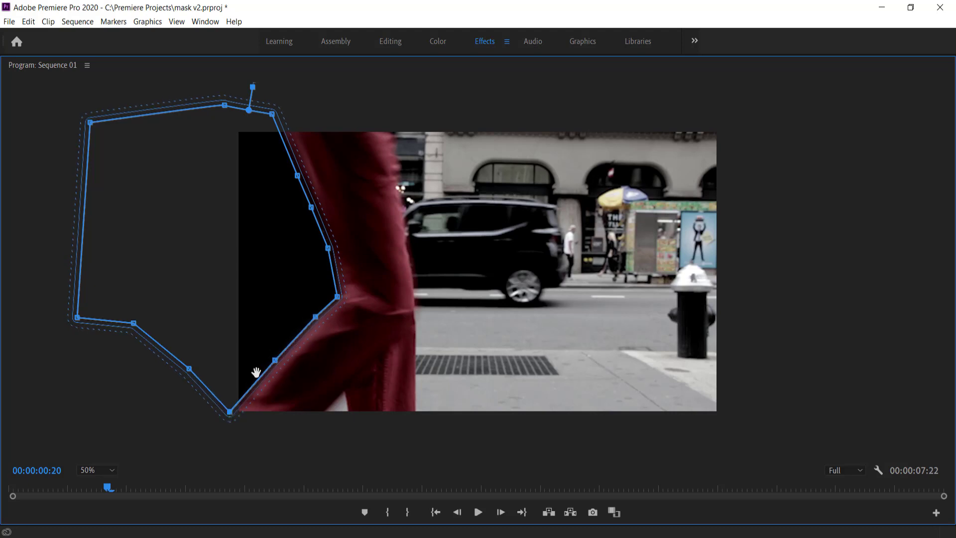
- Step forward frame by frame from 00:00:00:21 to 00:00:01:10, examining how the mask follows the trousers' rear edge and covers the background
{"action": "key", "text": "Right"}
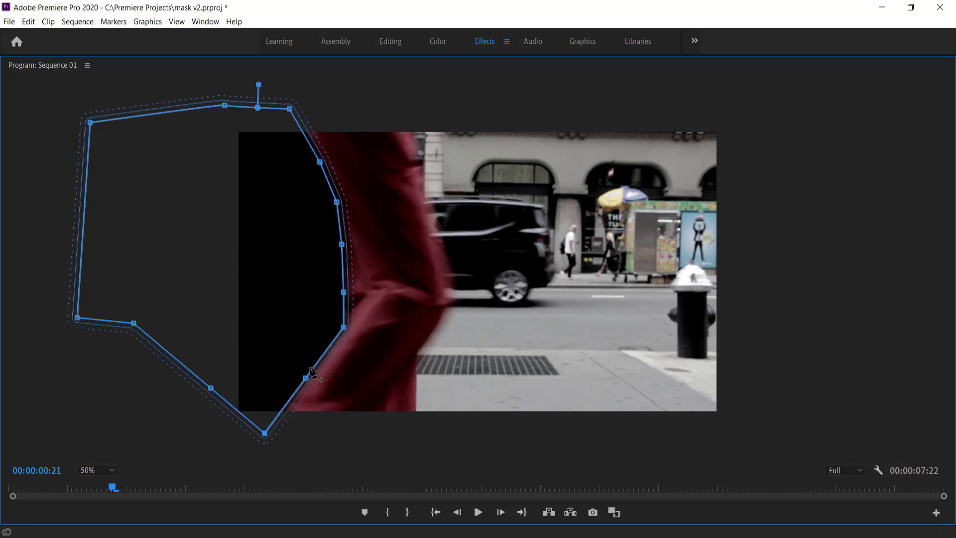
{"action": "key", "text": "Right"}
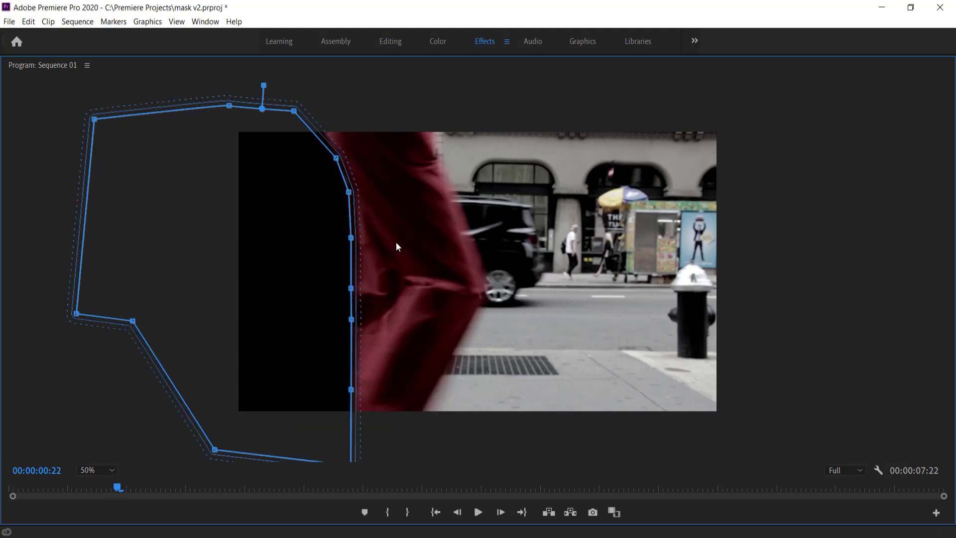
{"action": "key", "text": "Right"}
{"action": "key", "text": "Right"}
{"action": "key", "text": "Right"}
{"action": "key", "text": "Right"}
{"action": "key", "text": "Right"}
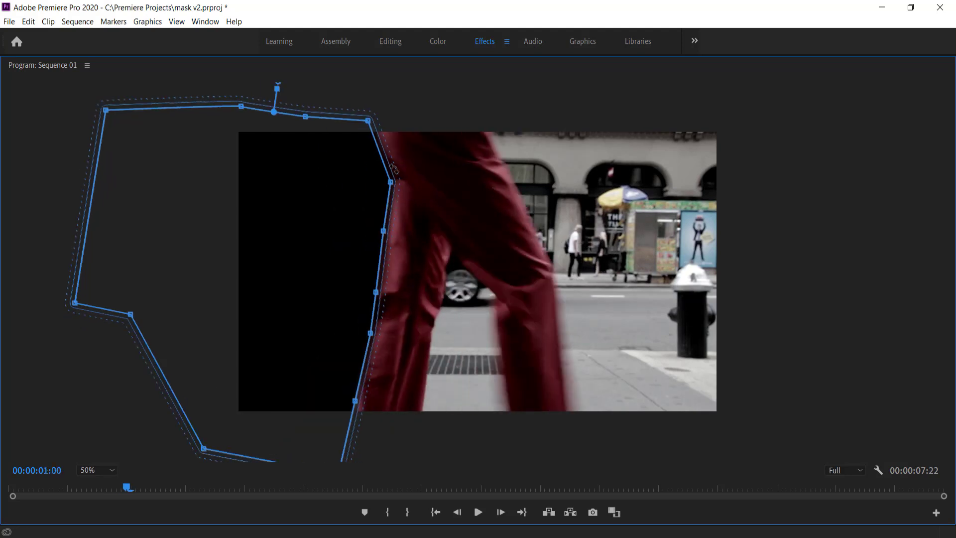
{"action": "key", "text": "Right"}
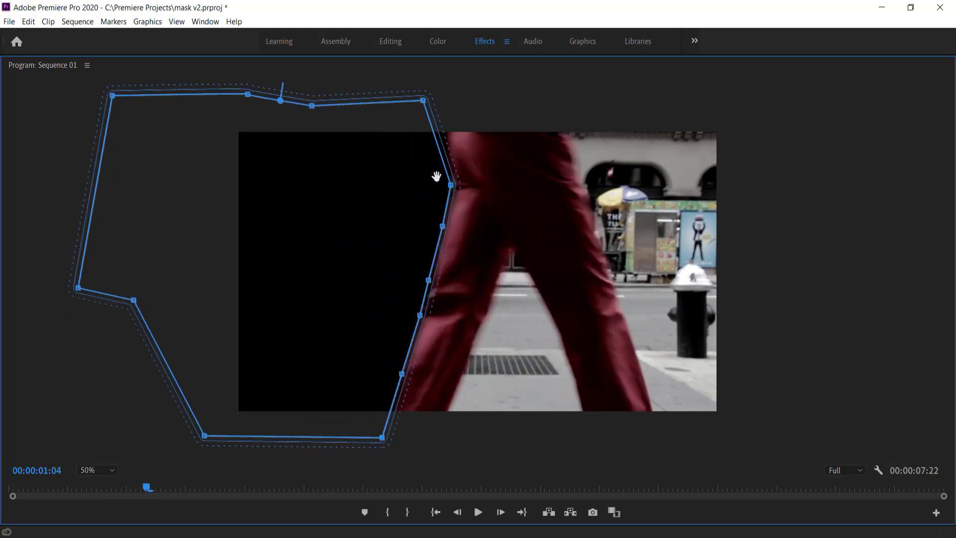
{"action": "key", "text": "Right"}
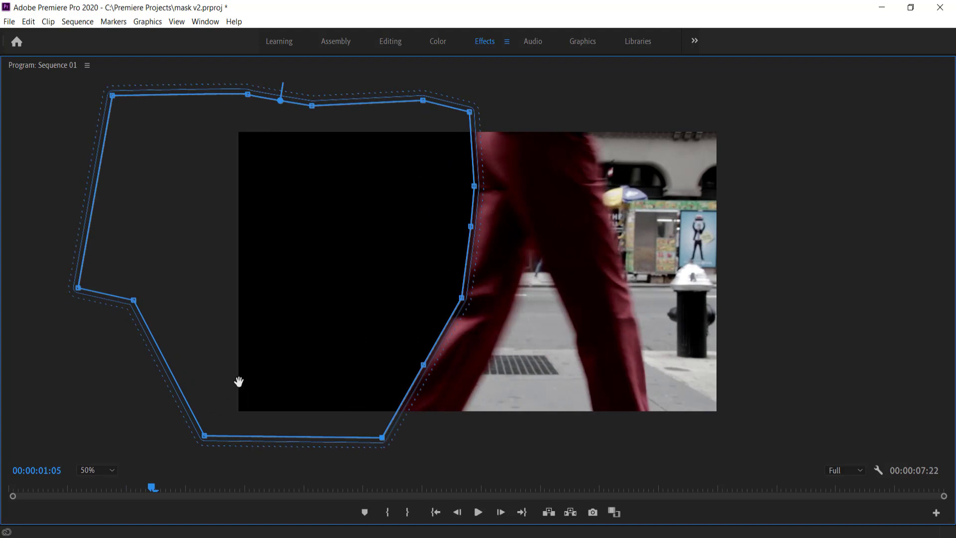
{"action": "key", "text": "Right"}
{"action": "key", "text": "Right"}
{"action": "key", "text": "Right"}
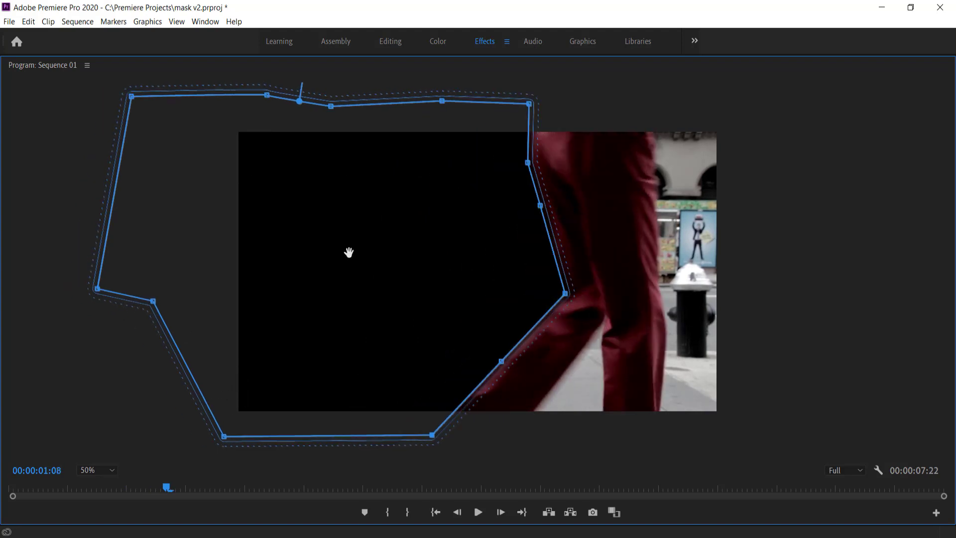
{"action": "key", "text": "Right"}
{"action": "key", "text": "Right"}
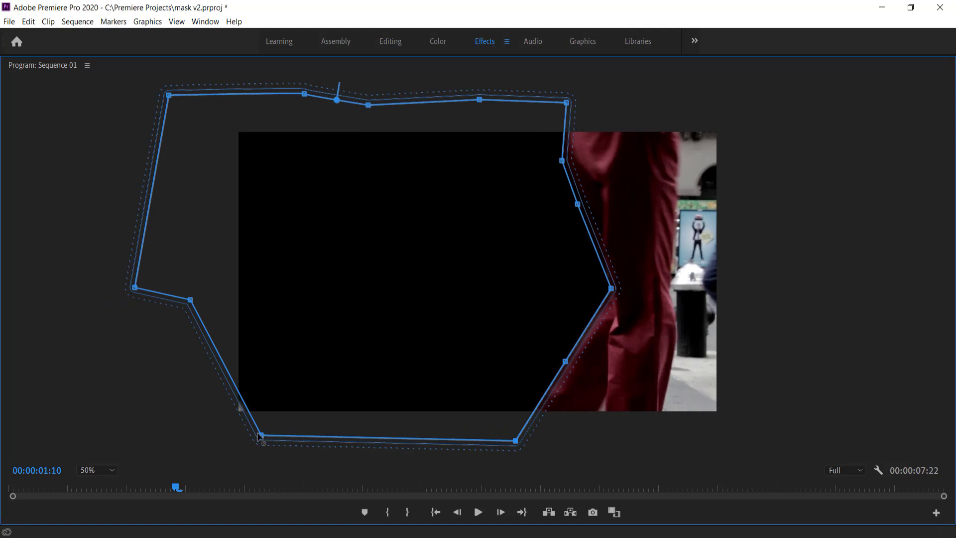
- On frames 00:00:01:10 through 00:00:01:13, move the mask's lower-left point farther outside the frame so the bottom-left image corner is covered
{"action": "left_click_drag", "start_coordinate": [243, 406], "coordinate": [206, 437]}
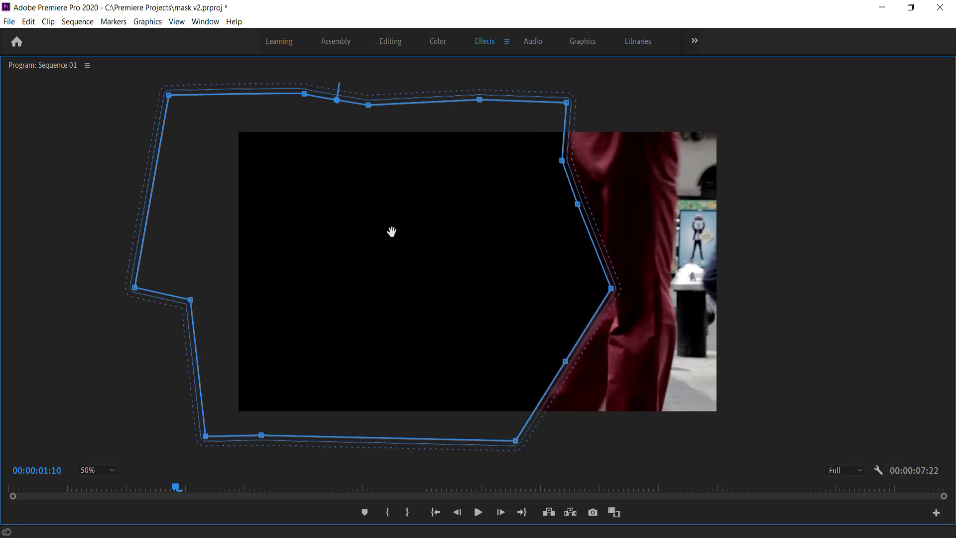
{"action": "key", "text": "Right"}
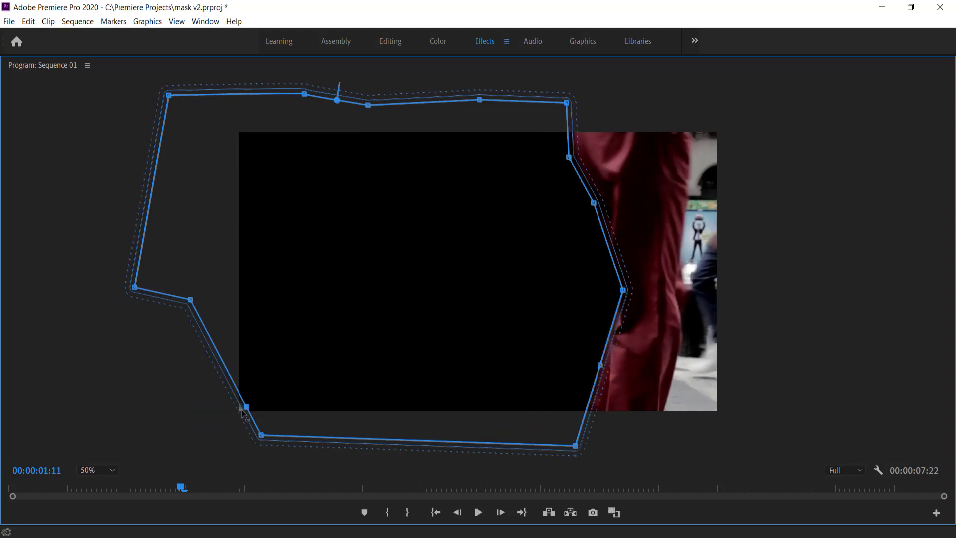
{"action": "left_click_drag", "start_coordinate": [244, 409], "coordinate": [206, 434]}
{"action": "key", "text": "Right"}
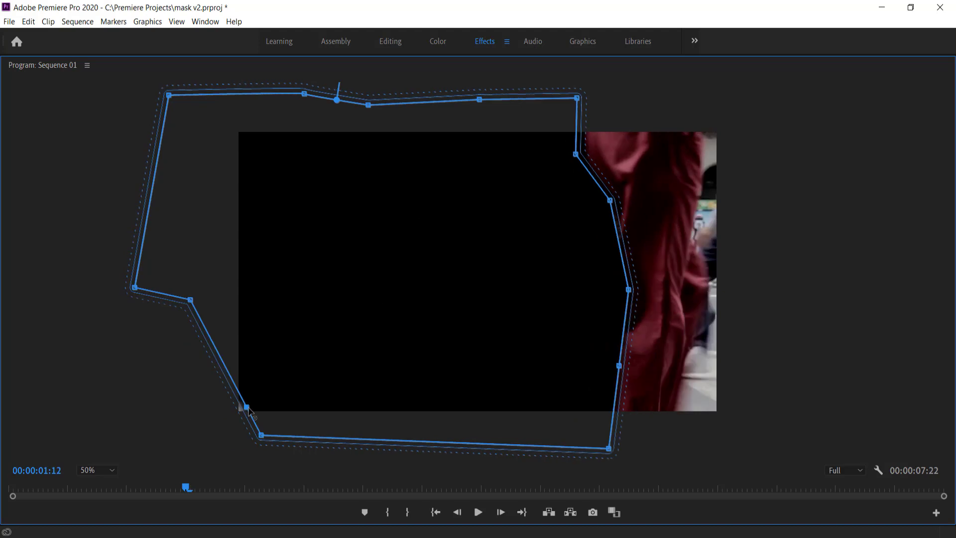
{"action": "left_click_drag", "start_coordinate": [246, 407], "coordinate": [208, 432]}
{"action": "key", "text": "Right"}
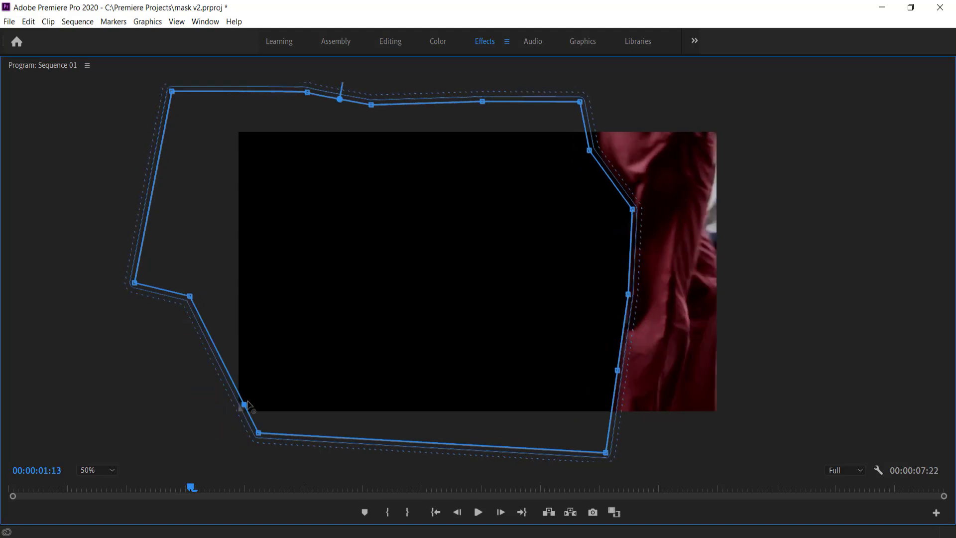
{"action": "left_click_drag", "start_coordinate": [248, 404], "coordinate": [187, 421]}
- Step frame by frame to 00:00:01:22, checking the mask coverage as the trousers leave the frame, and return to the full workspace
{"action": "key", "text": "Right"}
{"action": "key", "text": "Right"}
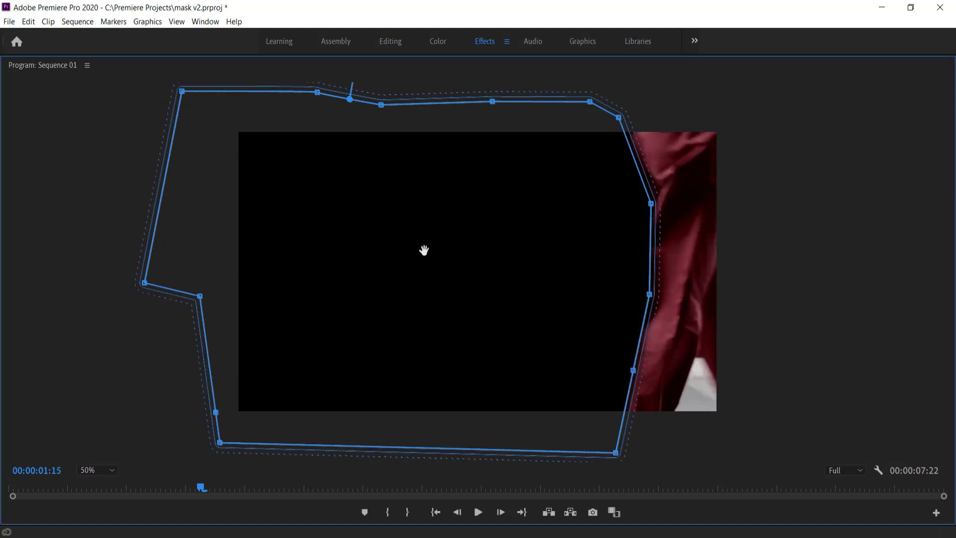
{"action": "key", "text": "Right"}
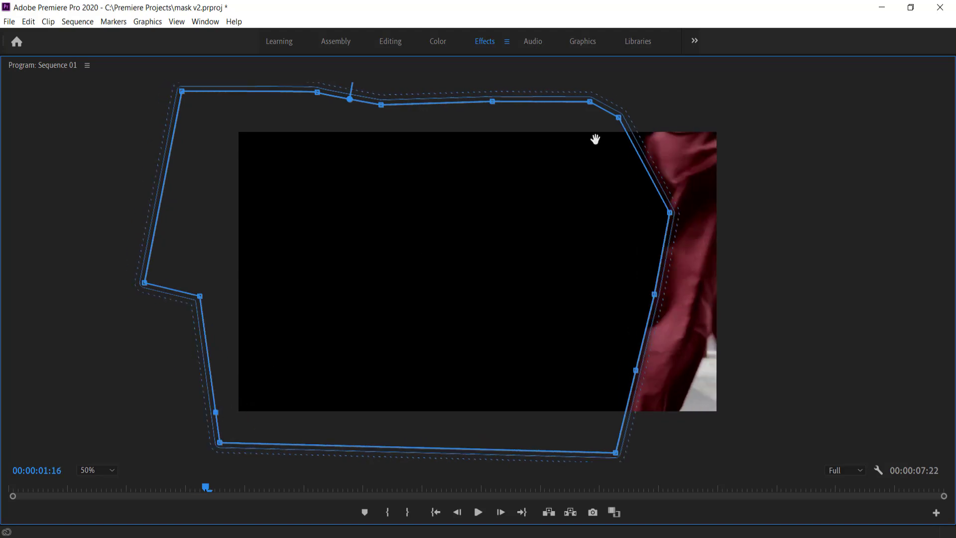
{"action": "key", "text": "Right"}
{"action": "key", "text": "Right"}
{"action": "key", "text": "Right"}
{"action": "key", "text": "Right"}
{"action": "key", "text": "Right"}
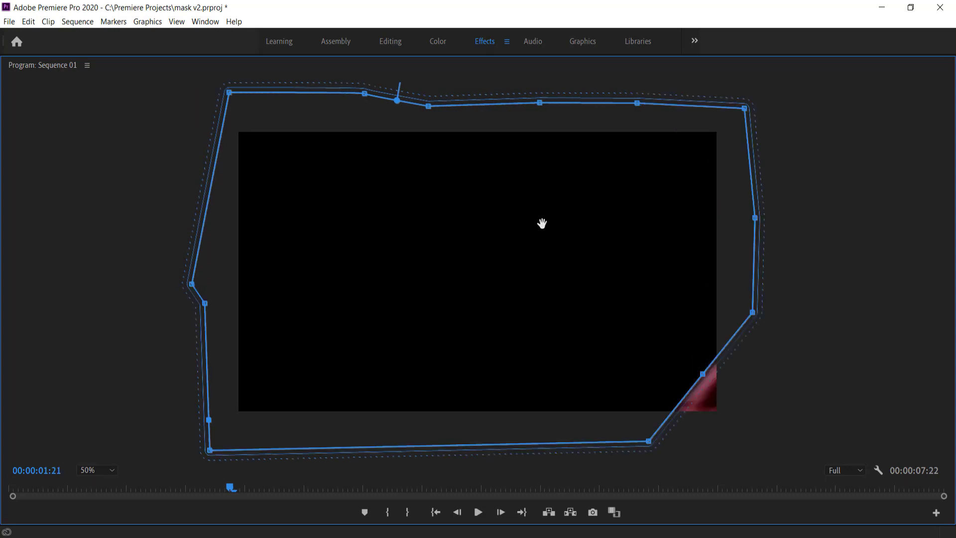
{"action": "key", "text": "Right"}
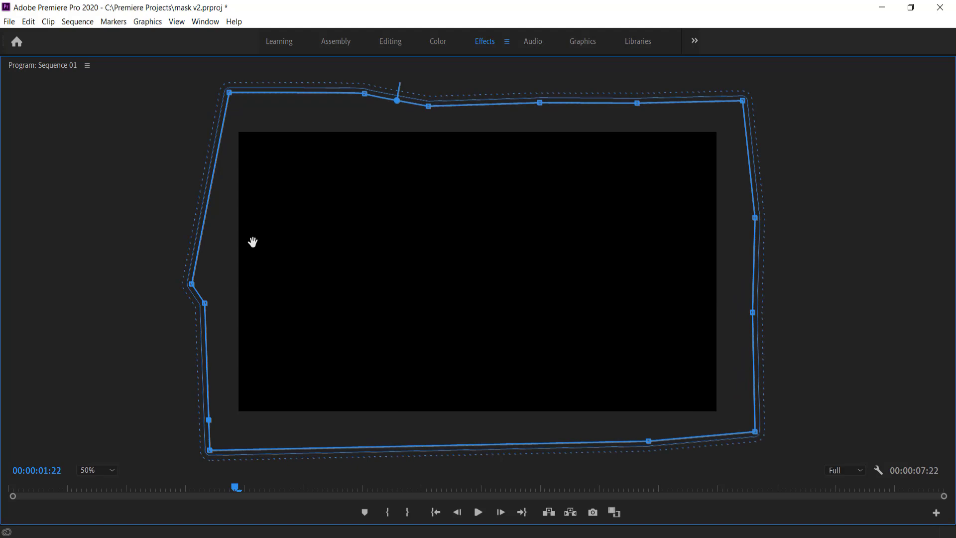
{"action": "double_click", "coordinate": [24, 66]}
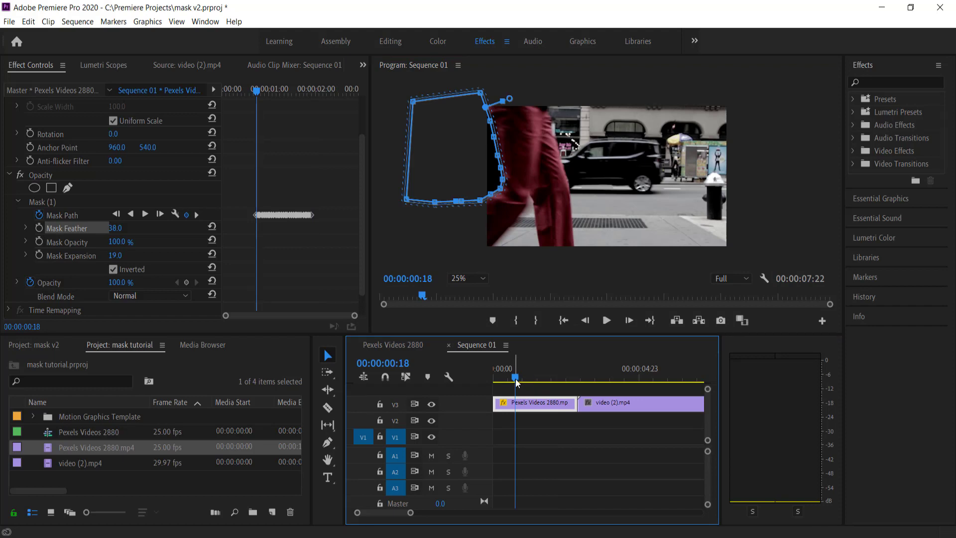
- At 00:00:00:17, move the whole mask past the left edge of the image so it lies completely off the frame
{"action": "key", "text": "Left"}
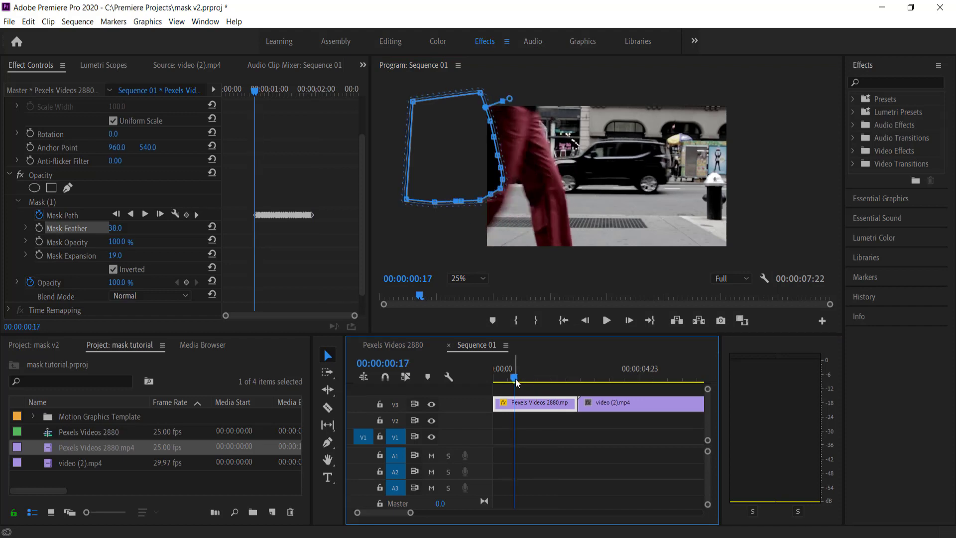
{"action": "key", "text": "Right"}
{"action": "key", "text": "Left"}
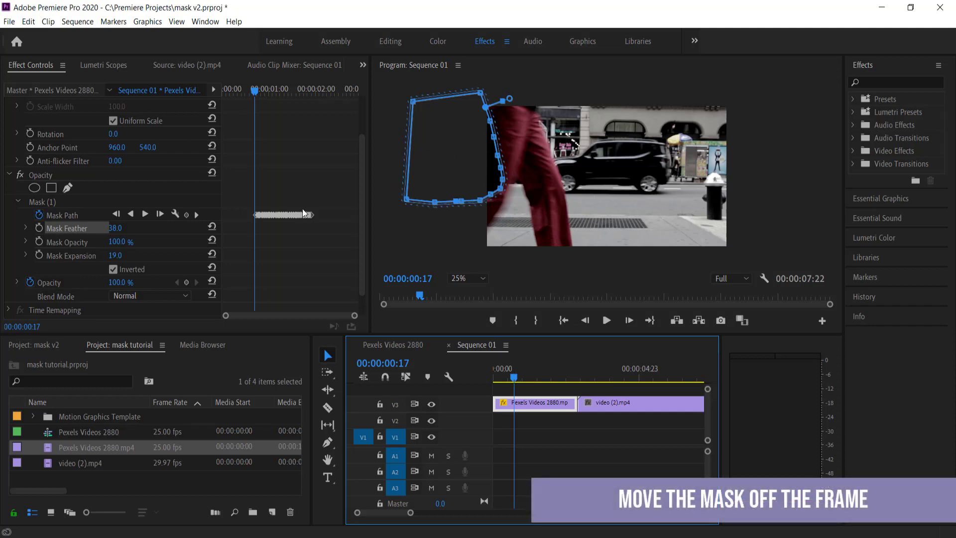
{"action": "left_click_drag", "start_coordinate": [466, 186], "coordinate": [437, 189]}
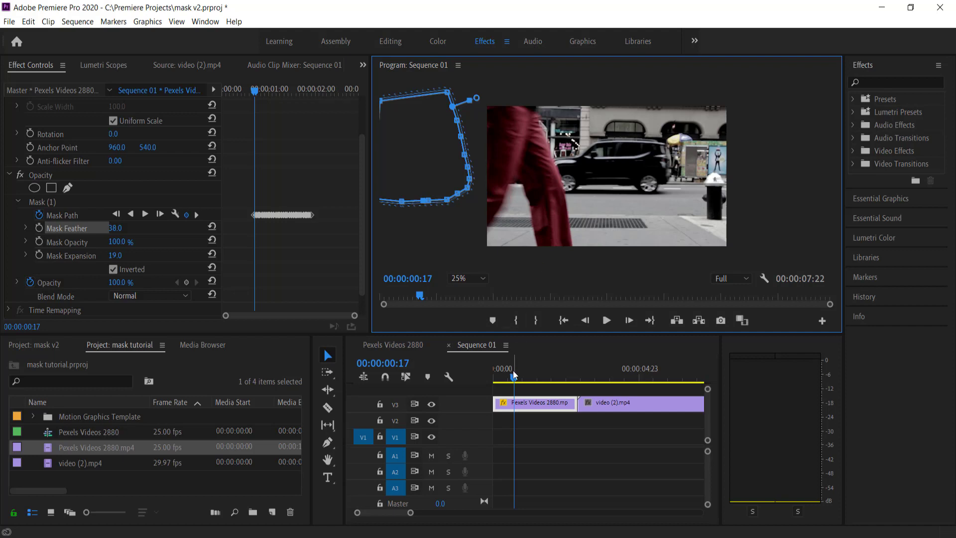
- Play the masked clip from 00:00:00:17 to about 00:00:01:20 to check the mask animation
{"action": "left_click_drag", "start_coordinate": [514, 378], "coordinate": [516, 381]}
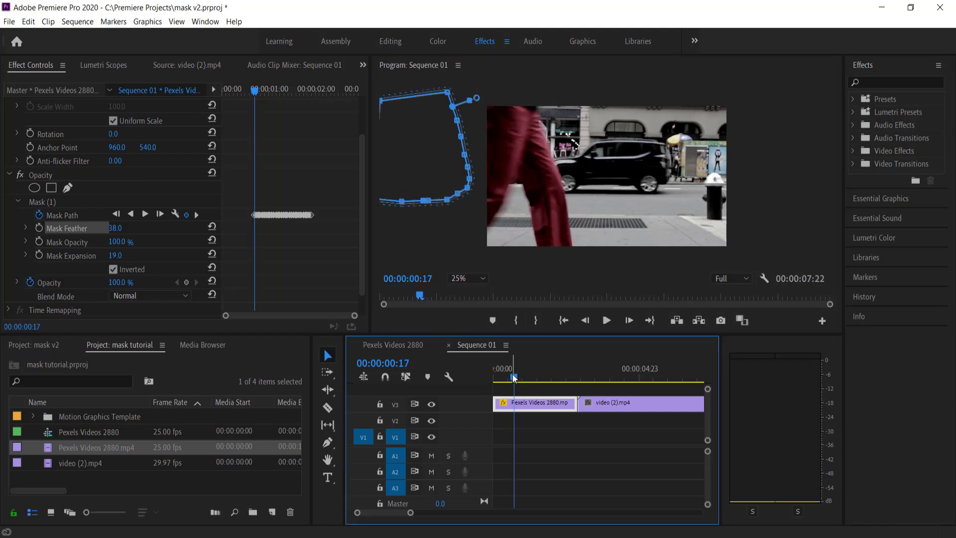
{"action": "key", "text": "space"}
{"action": "key", "text": "space"}
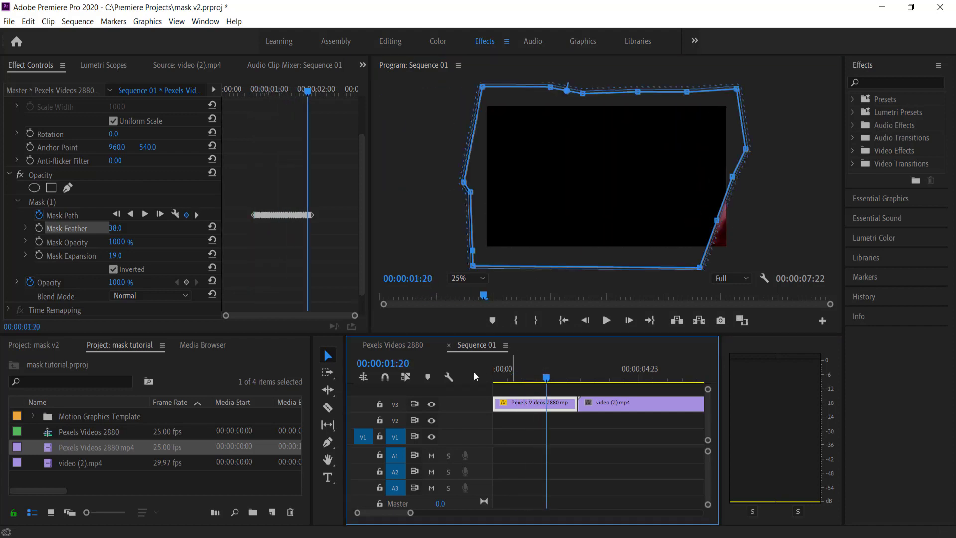
- Place video (2).mp4 on V2 beneath the masked Pexels Videos 2880.mp4 clip, starting about where the mask animation begins
{"action": "mouse_move", "coordinate": [545, 377]}
{"action": "left_mouse_down"}
{"action": "mouse_move", "coordinate": [510, 381]}
{"action": "mouse_move", "coordinate": [535, 390]}
{"action": "left_mouse_up"}
{"action": "left_click_drag", "start_coordinate": [608, 410], "coordinate": [568, 428]}
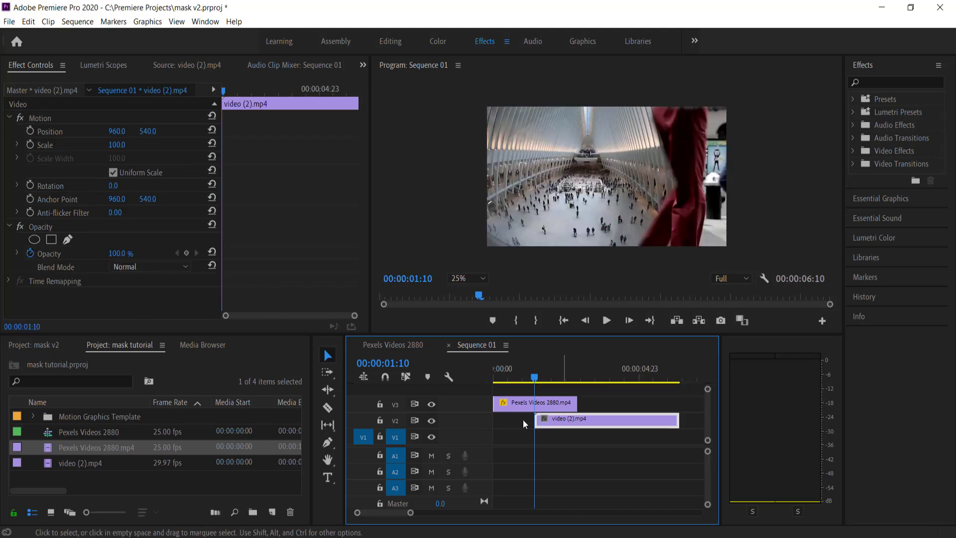
{"action": "right_click", "coordinate": [462, 408]}
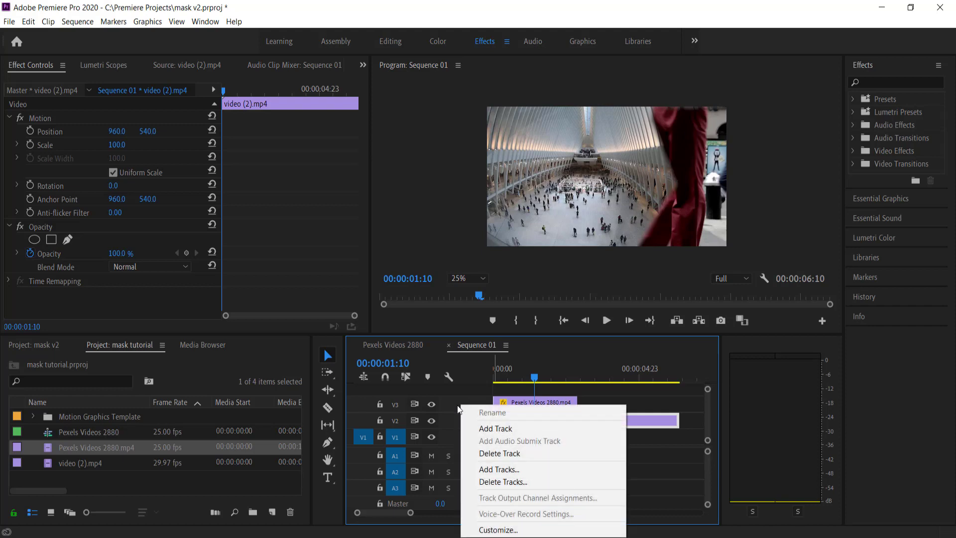
{"action": "left_click", "coordinate": [509, 407]}
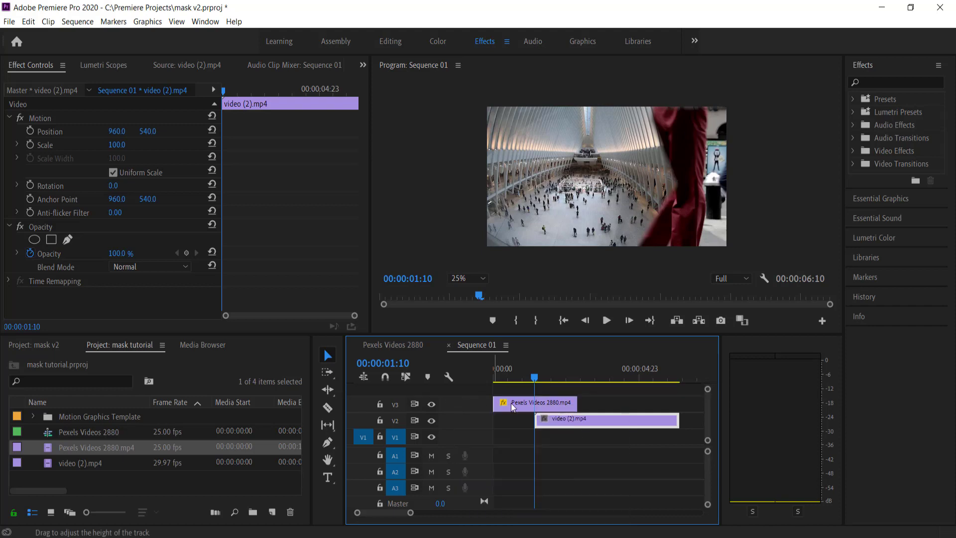
{"action": "left_click", "coordinate": [509, 407]}
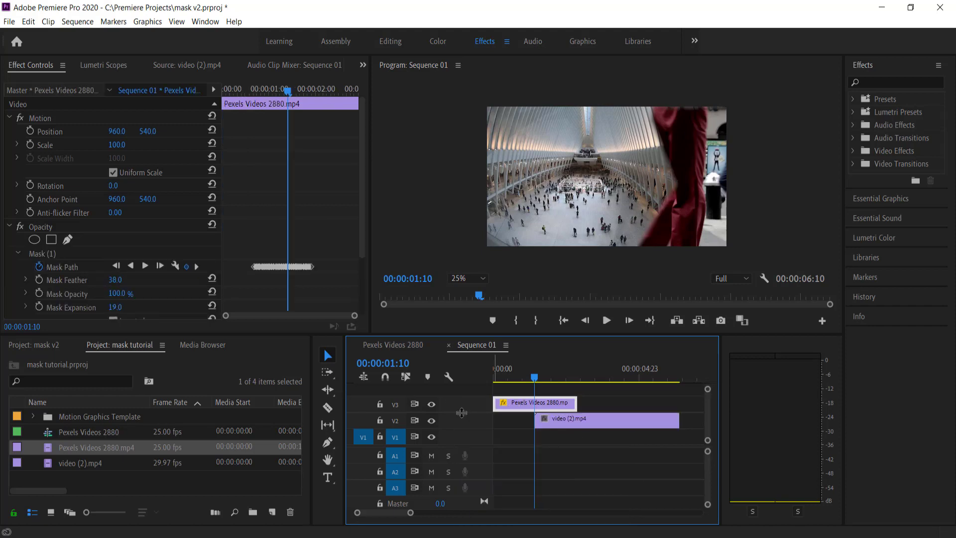
{"action": "left_click_drag", "start_coordinate": [509, 407], "coordinate": [525, 424]}
- Inspect the composited transition around 00:00:01:11 in the maximized program monitor at 50% zoom, checking the mask edge along the trousers
{"action": "mouse_move", "coordinate": [524, 378]}
{"action": "left_mouse_down"}
{"action": "mouse_move", "coordinate": [506, 379]}
{"action": "mouse_move", "coordinate": [533, 384]}
{"action": "left_mouse_up"}
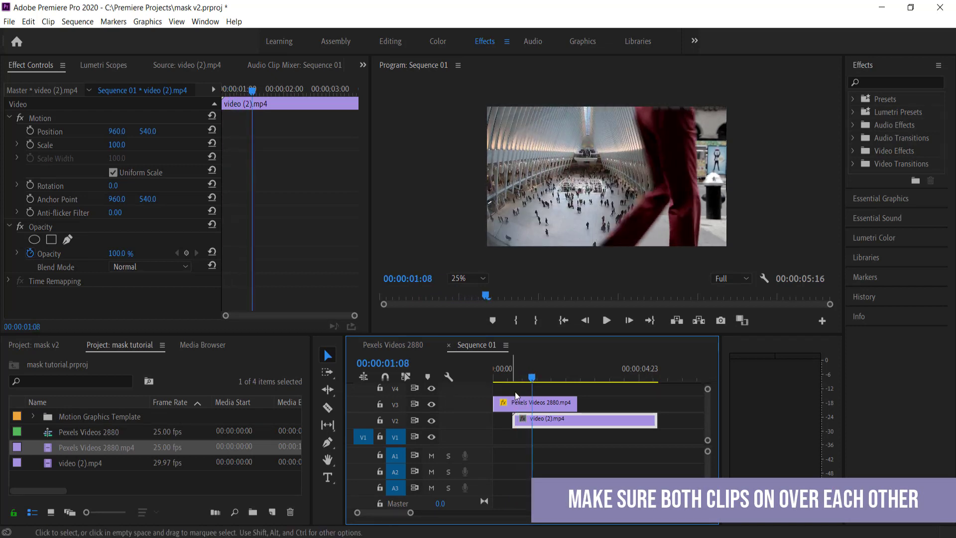
{"action": "mouse_move", "coordinate": [533, 384]}
{"action": "left_mouse_down"}
{"action": "mouse_move", "coordinate": [550, 382]}
{"action": "mouse_move", "coordinate": [536, 382]}
{"action": "left_mouse_up"}
{"action": "left_click", "coordinate": [536, 403]}
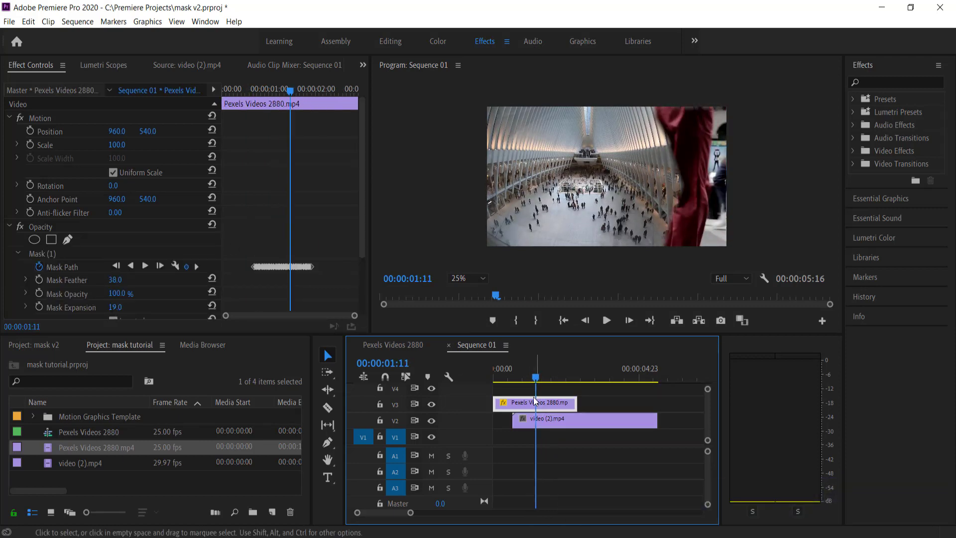
{"action": "left_click", "coordinate": [400, 69]}
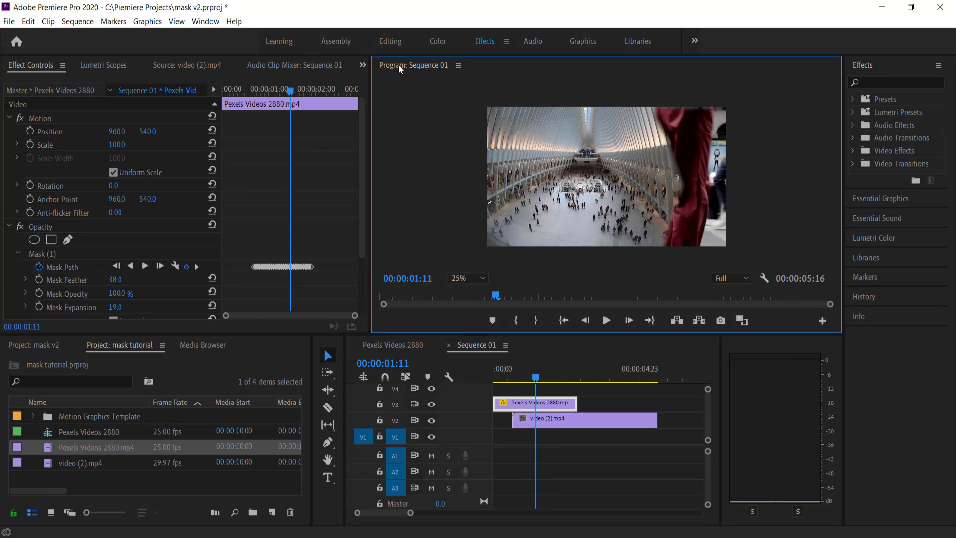
{"action": "key", "text": "grave"}
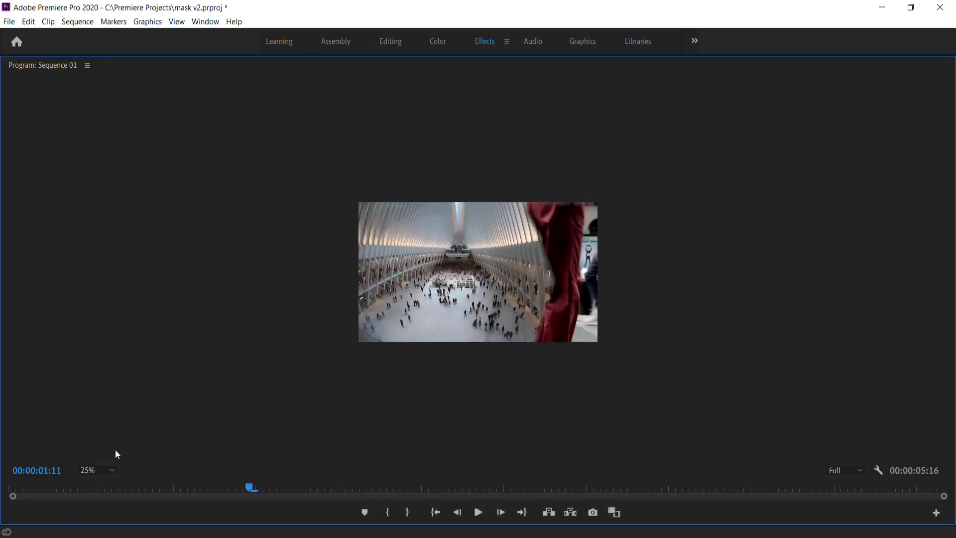
{"action": "left_click", "coordinate": [101, 470]}
{"action": "left_click", "coordinate": [105, 387]}
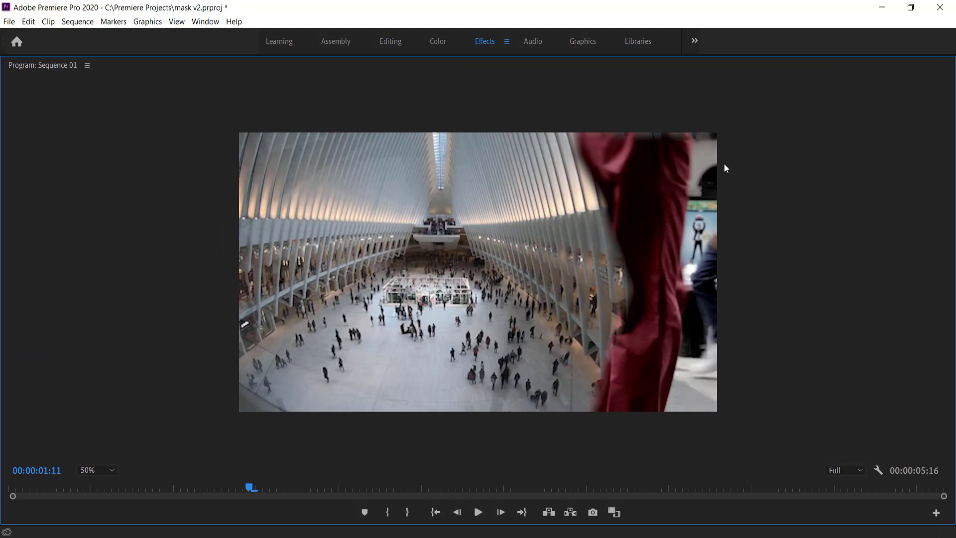
{"action": "key", "text": "grave"}
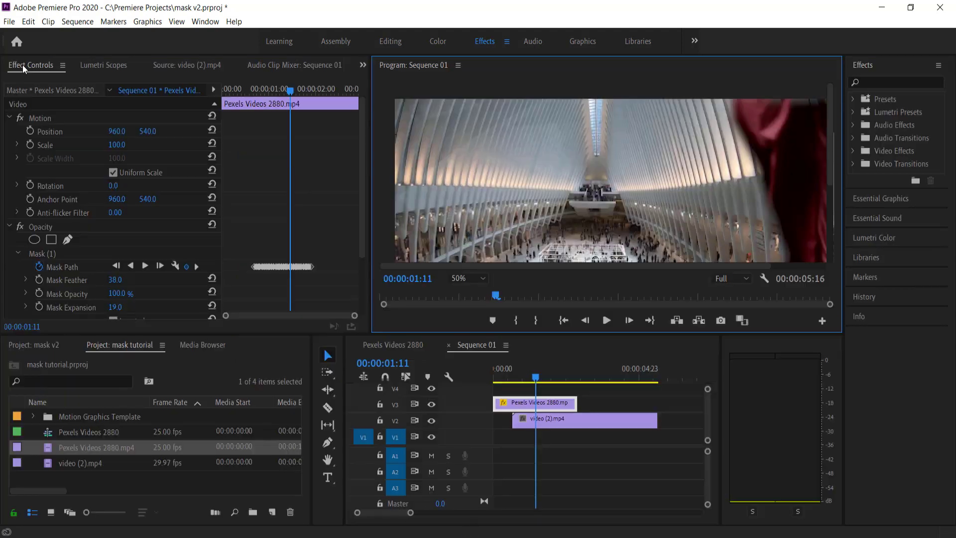
- Scrub through the composited transition and return to the sequence start, with the program monitor zoom set to 25%
{"action": "left_click_drag", "start_coordinate": [537, 377], "coordinate": [568, 377]}
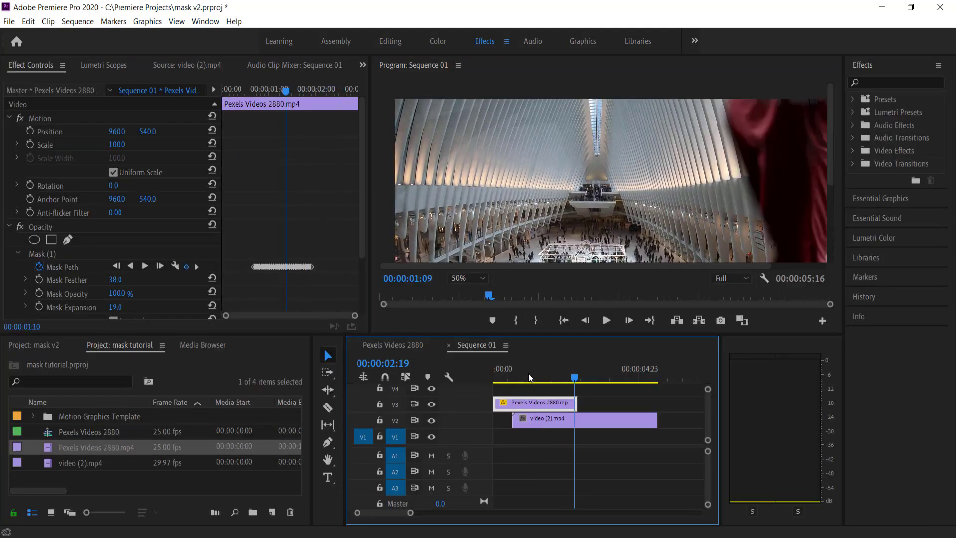
{"action": "key", "text": "Home"}
{"action": "key", "text": "minus"}
{"action": "key", "text": "minus"}
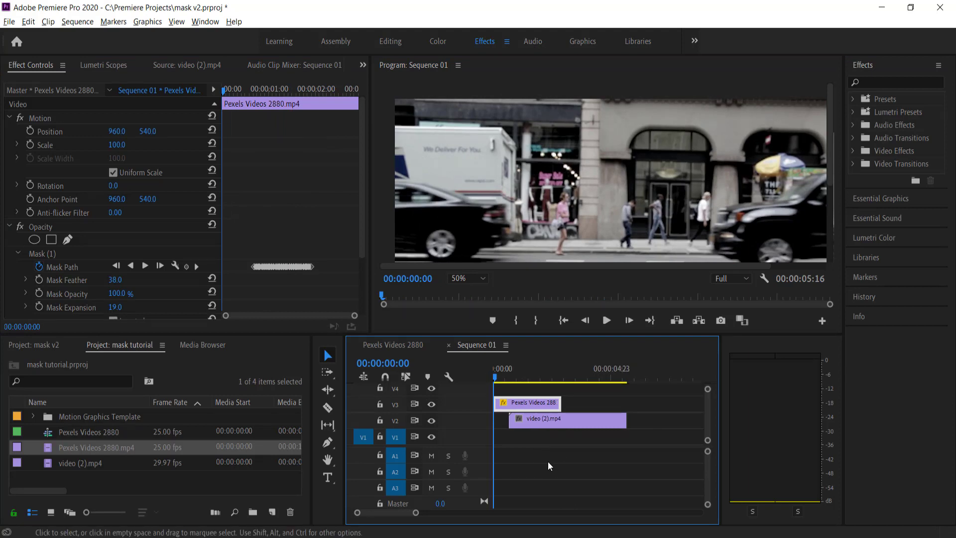
{"action": "left_click", "coordinate": [468, 278]}
{"action": "left_click", "coordinate": [466, 306]}
{"action": "left_click_drag", "start_coordinate": [515, 376], "coordinate": [494, 381]}
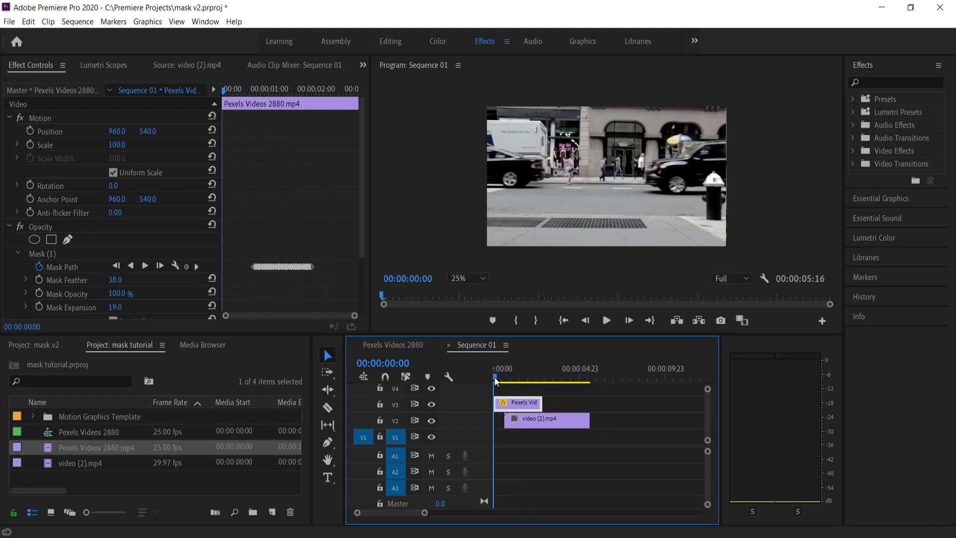
- Add a 1920 by 1080 adjustment layer on V4 from the sequence start, trimming it and video (2).mp4 to a common end
{"action": "left_click", "coordinate": [272, 512]}
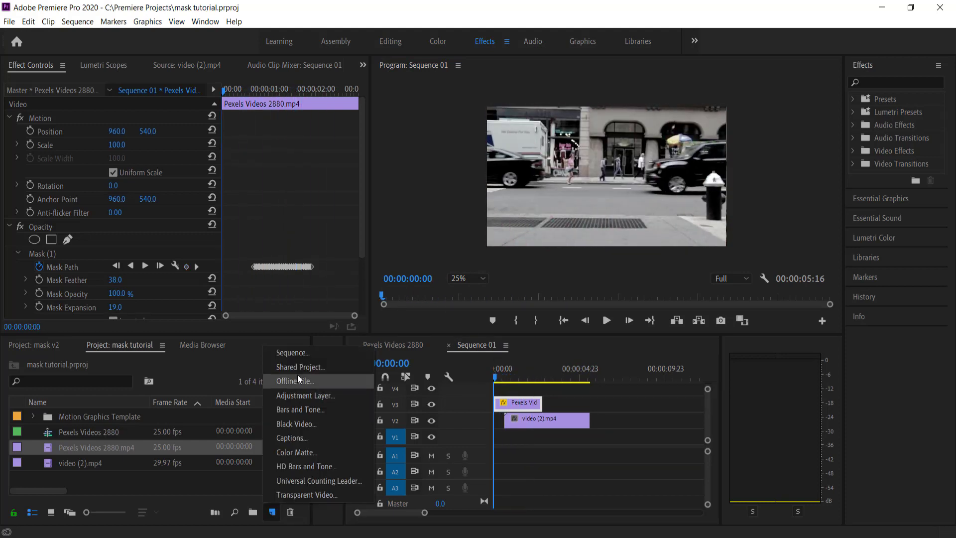
{"action": "left_click", "coordinate": [312, 395]}
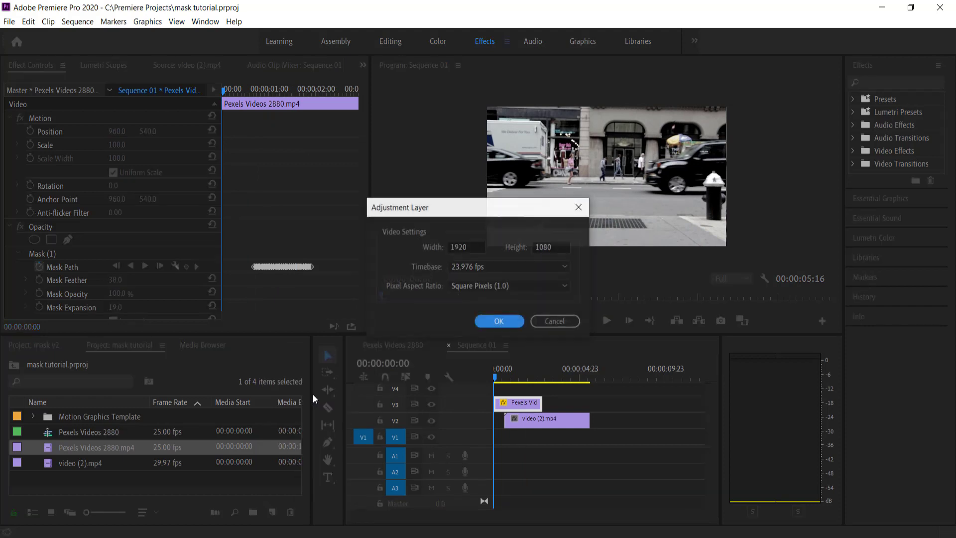
{"action": "left_click", "coordinate": [485, 318]}
{"action": "left_click_drag", "start_coordinate": [106, 418], "coordinate": [493, 388]}
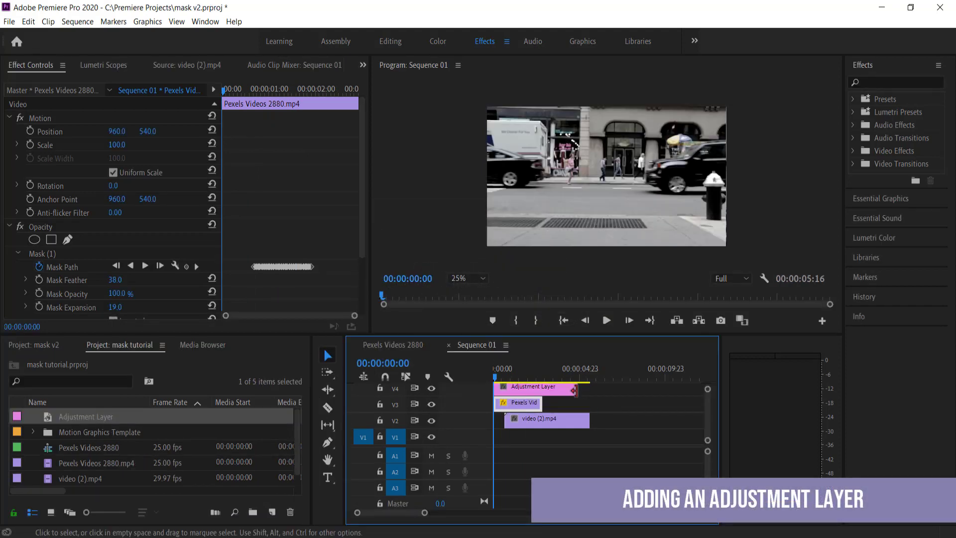
{"action": "left_click_drag", "start_coordinate": [578, 390], "coordinate": [570, 420]}
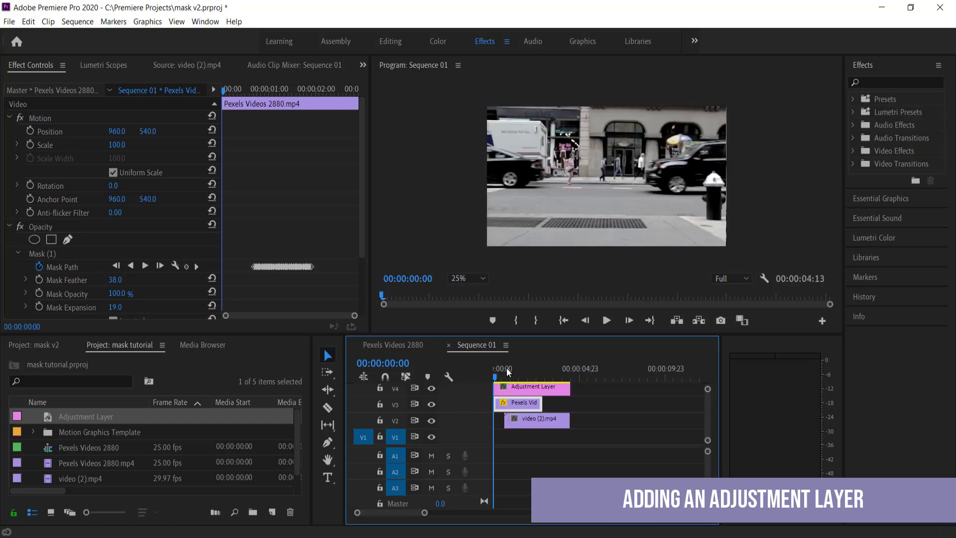
- Apply the Lumetri Color effect to the adjustment layer on V4, previewing the frame at 00:00:01:12
{"action": "left_click_drag", "start_coordinate": [496, 381], "coordinate": [527, 380]}
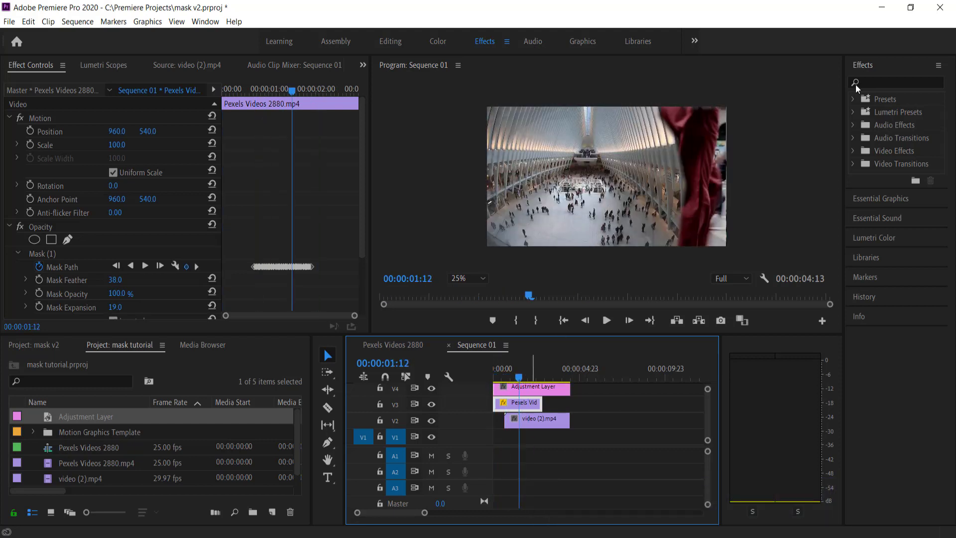
{"action": "left_click", "coordinate": [879, 83]}
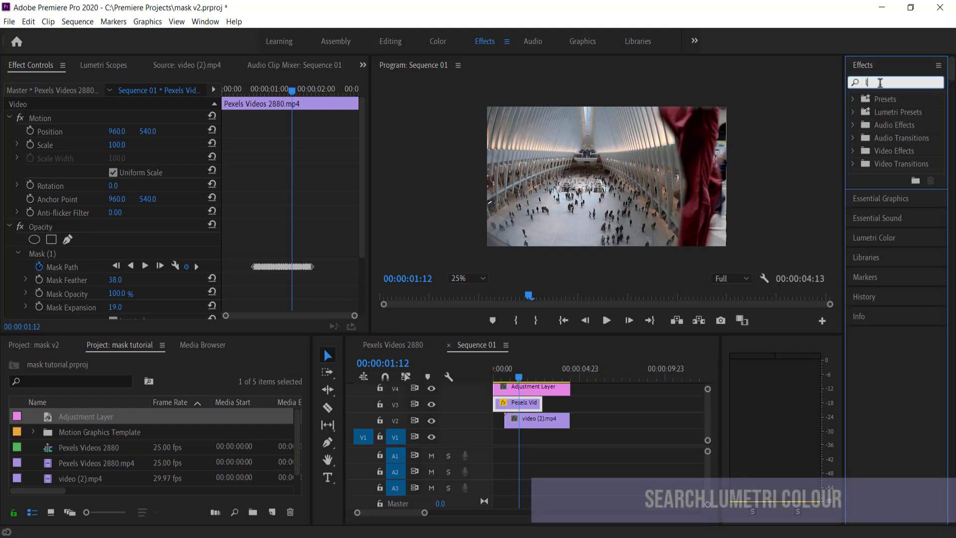
{"action": "type", "text": "lumetri "}
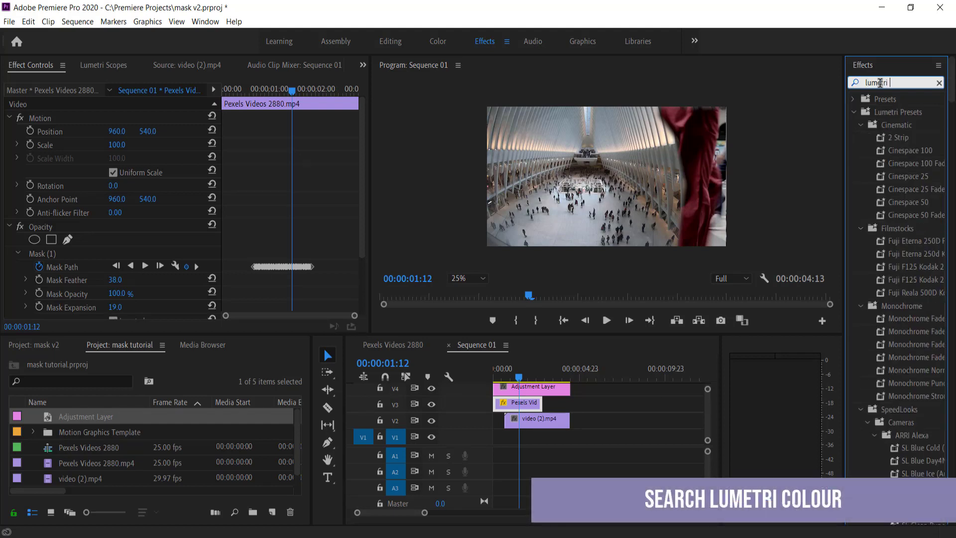
{"action": "type", "text": "co"}
{"action": "left_click_drag", "start_coordinate": [899, 178], "coordinate": [699, 298]}
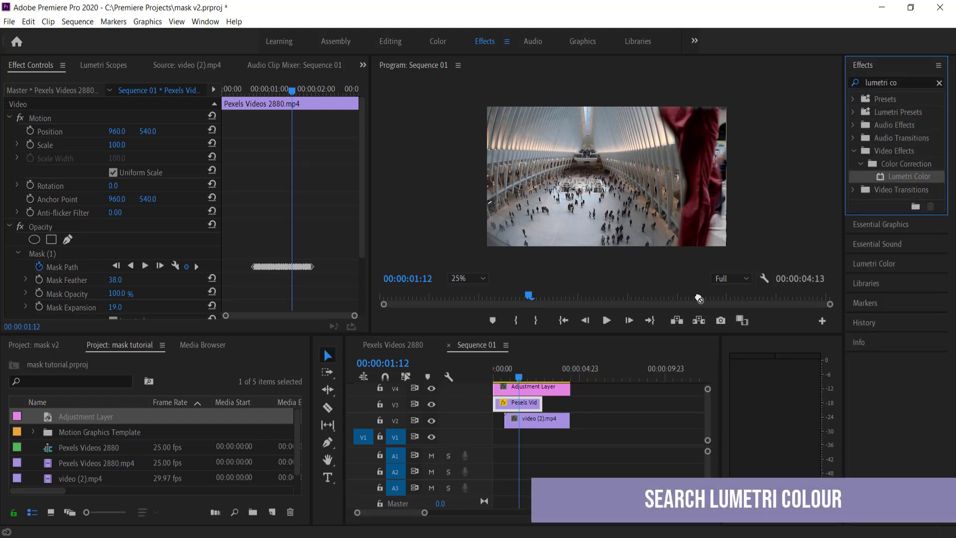
{"action": "left_click_drag", "start_coordinate": [543, 388], "coordinate": [539, 389]}
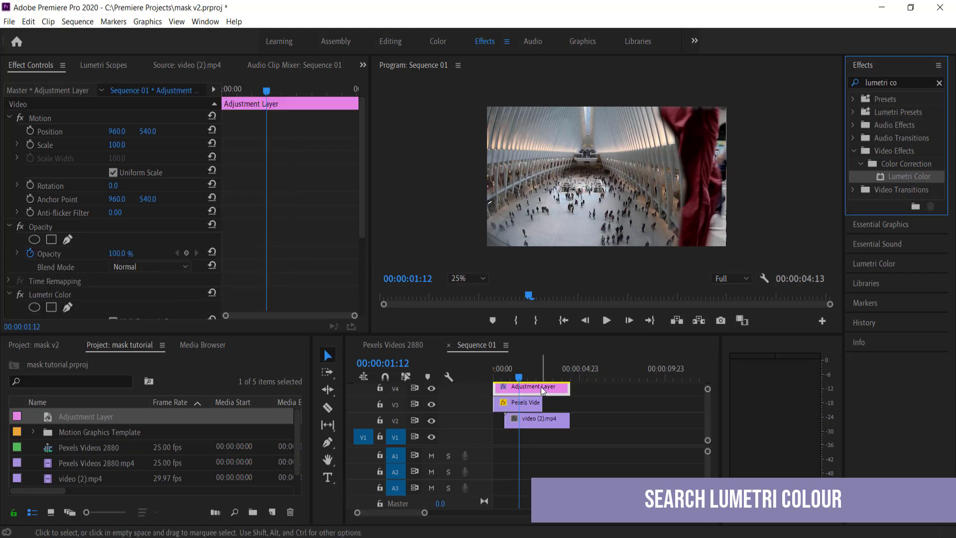
- Set the adjustment layer's Lumetri Creative look to SL CLEAN FUJI B at 50 intensity and check it back to 00:00:00:20
{"action": "left_click_drag", "start_coordinate": [363, 197], "coordinate": [363, 273]}
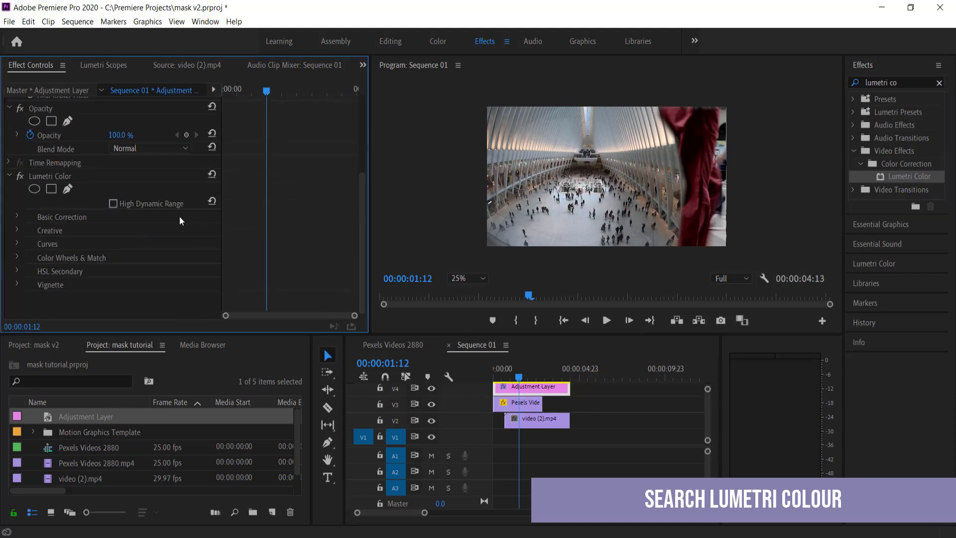
{"action": "left_click", "coordinate": [18, 230]}
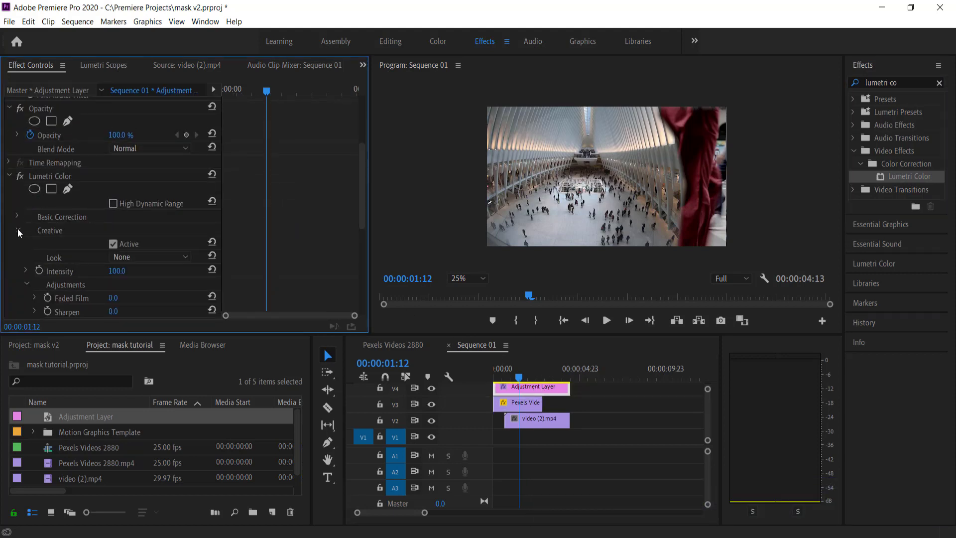
{"action": "left_click", "coordinate": [159, 257]}
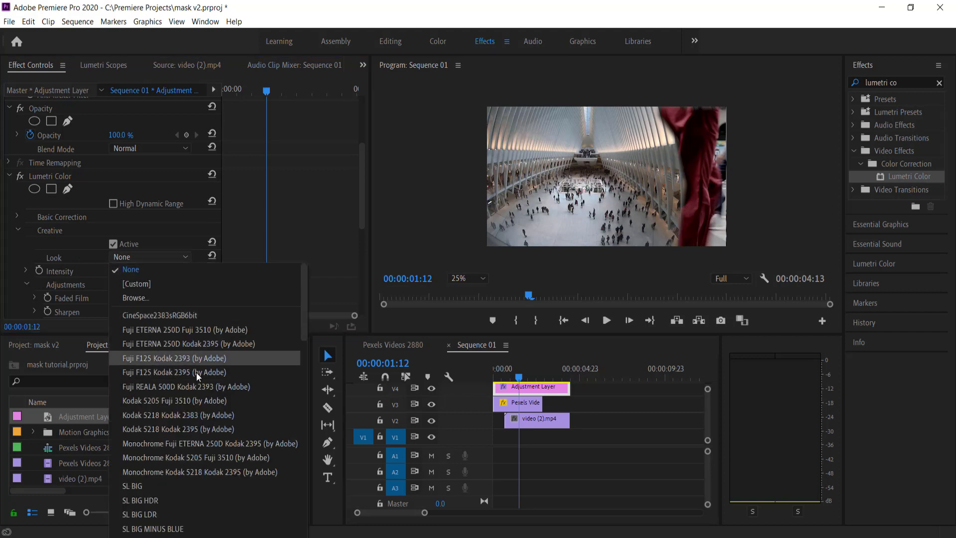
{"action": "scroll", "coordinate": [203, 496], "scroll_direction": "down", "scroll_amount": 5}
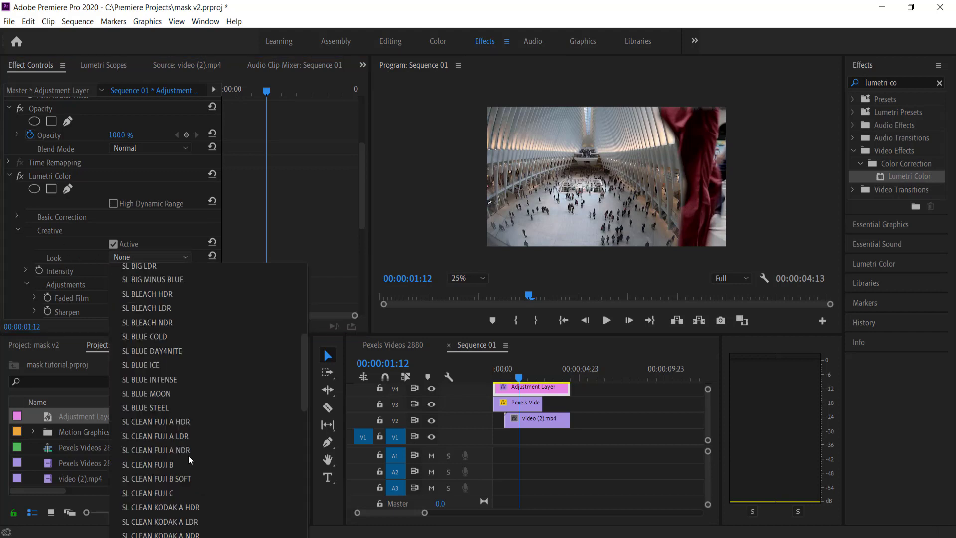
{"action": "left_click", "coordinate": [163, 465]}
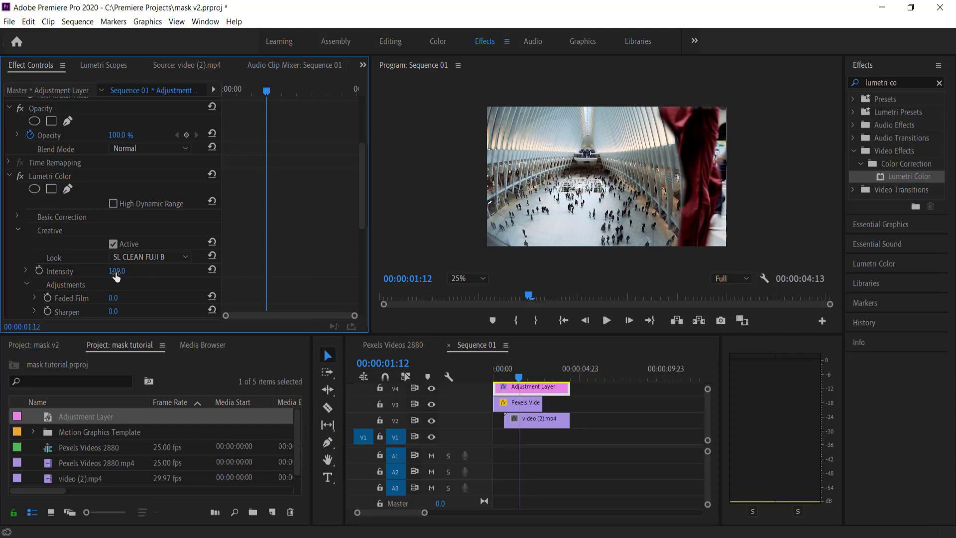
{"action": "left_click", "coordinate": [117, 272]}
{"action": "key", "text": "Return"}
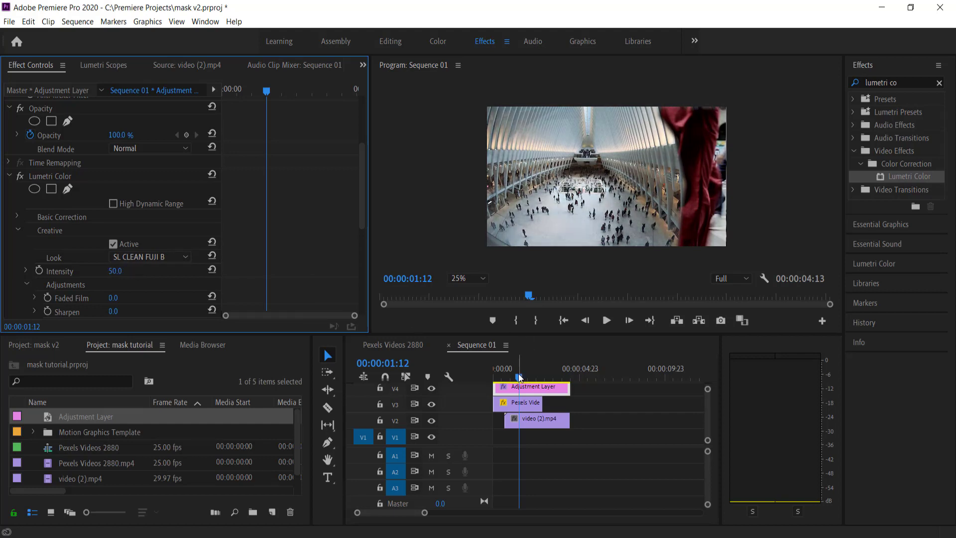
{"action": "mouse_move", "coordinate": [519, 377]}
{"action": "left_mouse_down"}
{"action": "mouse_move", "coordinate": [504, 384]}
{"action": "mouse_move", "coordinate": [530, 381]}
{"action": "mouse_move", "coordinate": [511, 386]}
{"action": "left_mouse_up"}
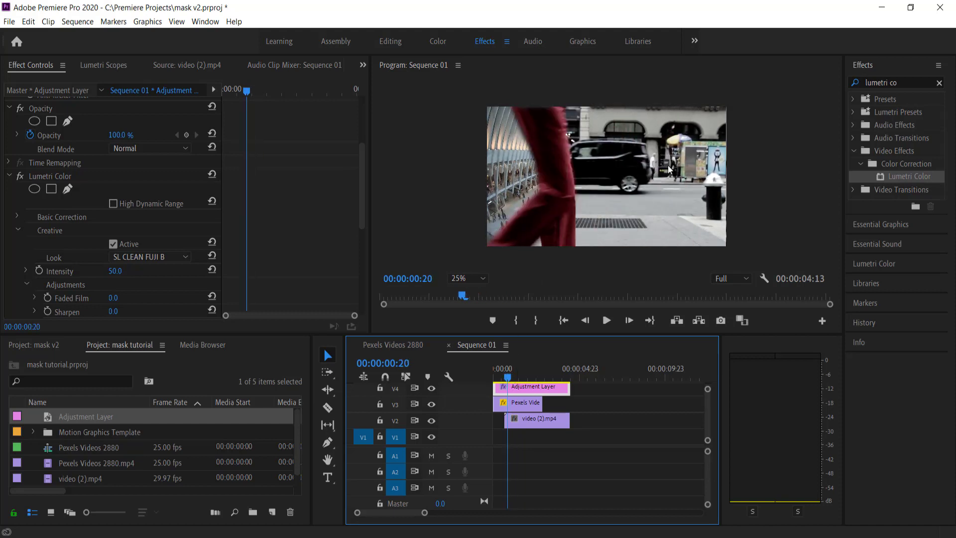
- Find the Crop effect, apply it to the adjustment layer and bring its settings into view
{"action": "left_click", "coordinate": [940, 82]}
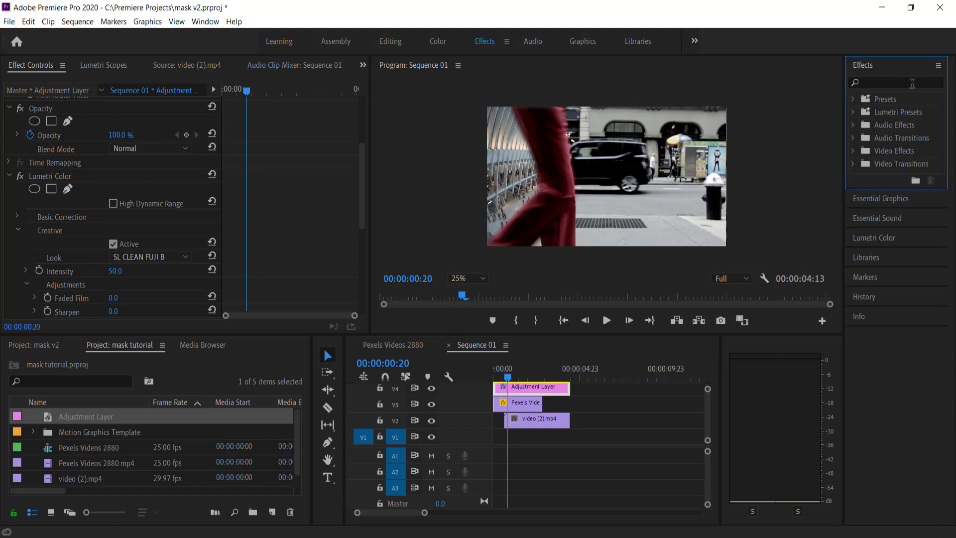
{"action": "key", "text": "p"}
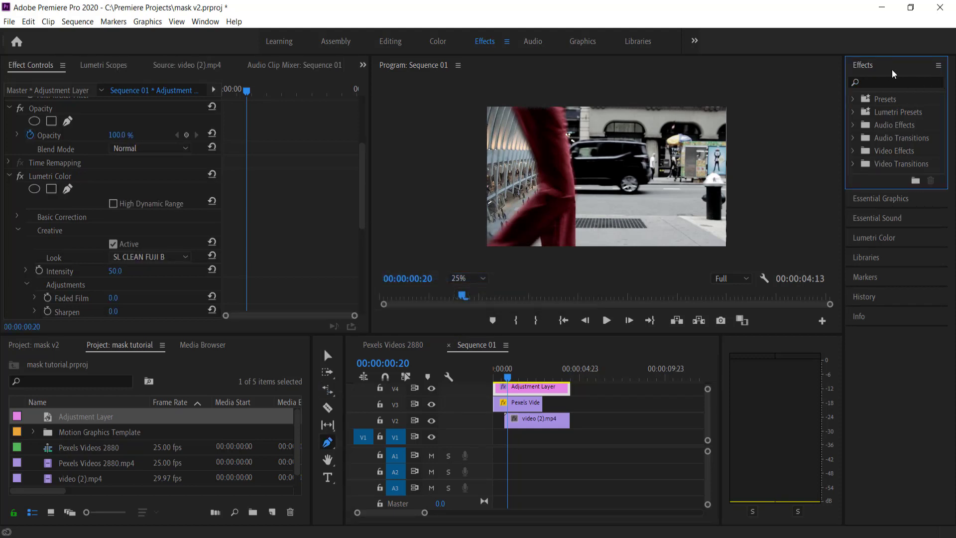
{"action": "left_click", "coordinate": [887, 81]}
{"action": "type", "text": "crop"}
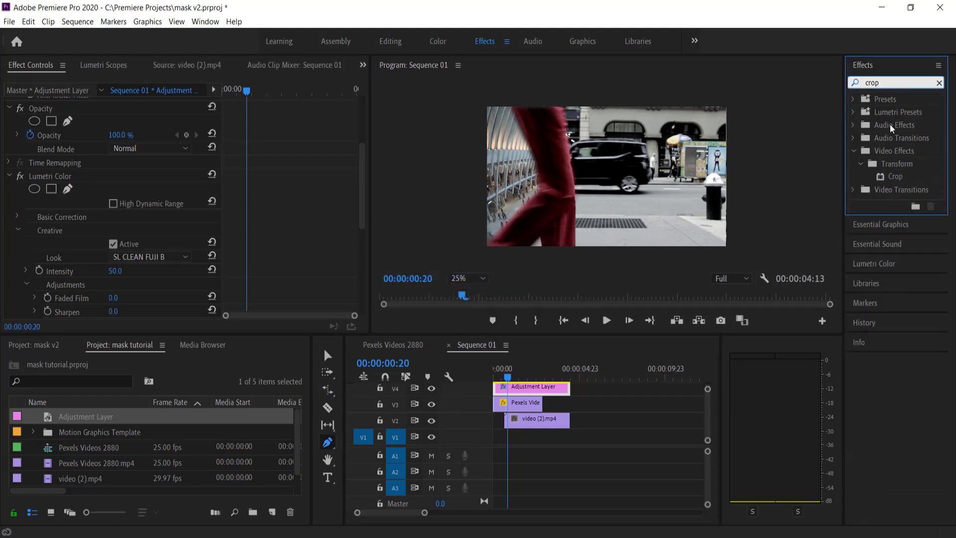
{"action": "left_click_drag", "start_coordinate": [893, 180], "coordinate": [530, 388]}
{"action": "left_click_drag", "start_coordinate": [363, 141], "coordinate": [369, 263]}
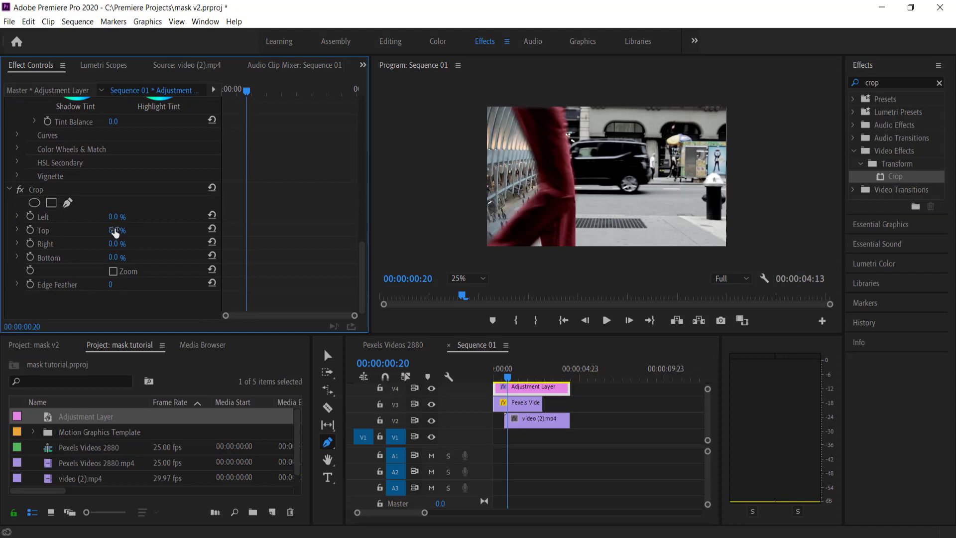
- Crop the adjustment layer 12% at the top and 12% at the bottom, previewing the letterbox at 00:00:00:12
{"action": "left_click", "coordinate": [114, 230]}
{"action": "type", "text": "12"}
{"action": "left_click", "coordinate": [116, 257]}
{"action": "type", "text": "12"}
{"action": "key", "text": "Return"}
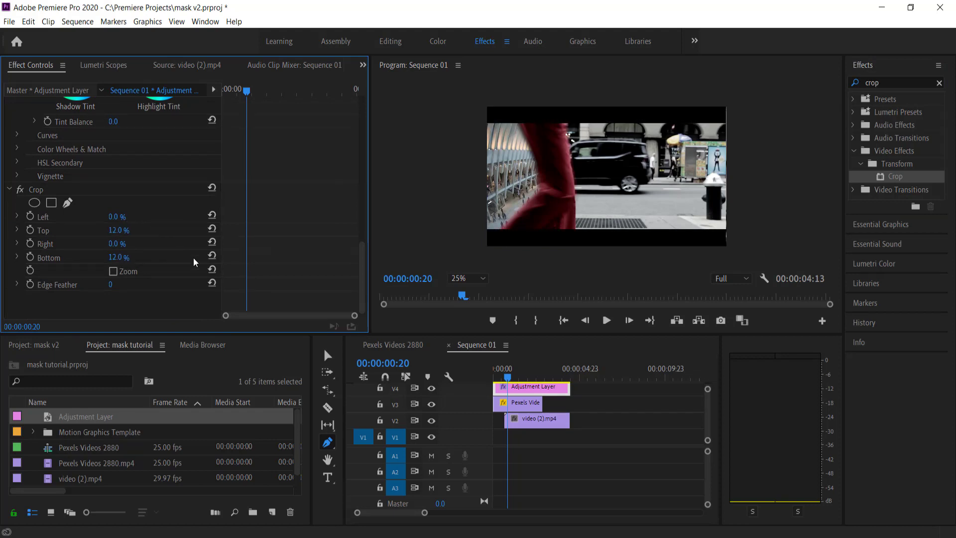
{"action": "left_click", "coordinate": [503, 381]}
{"action": "mouse_move", "coordinate": [503, 382]}
{"action": "left_mouse_down"}
{"action": "mouse_move", "coordinate": [518, 389]}
{"action": "mouse_move", "coordinate": [503, 392]}
{"action": "left_mouse_up"}
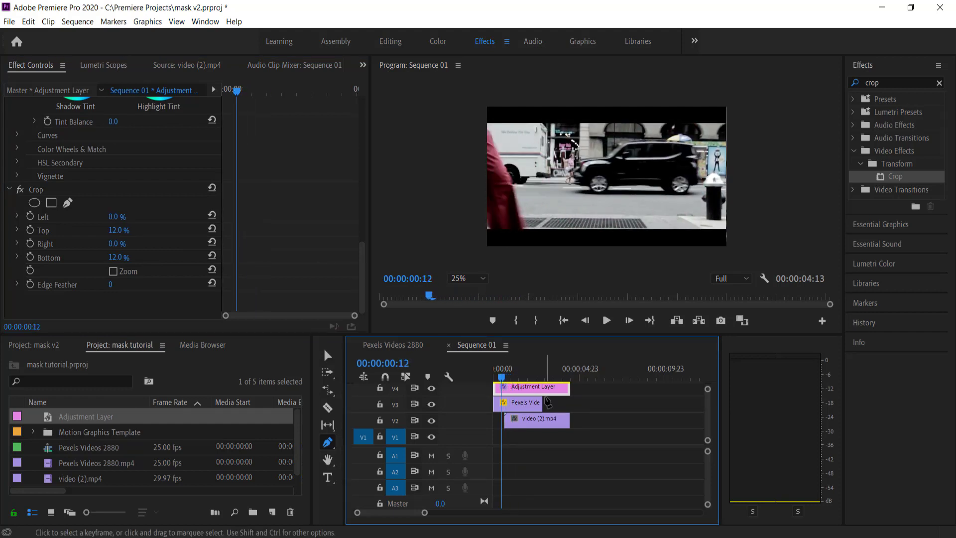
- Add the Basic Title graphics template to V1 past the end of the clips, accepting the font substitution
{"action": "left_click", "coordinate": [583, 41]}
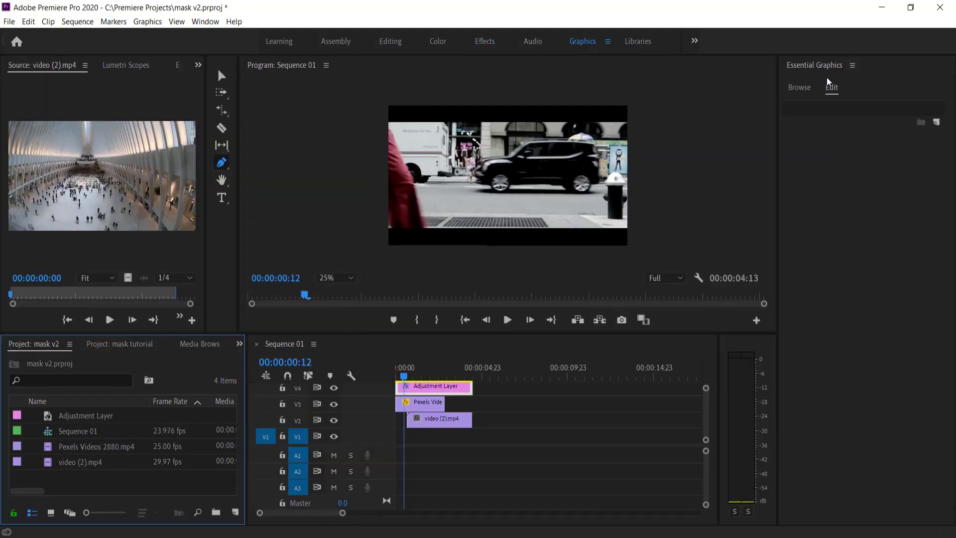
{"action": "left_click", "coordinate": [805, 90]}
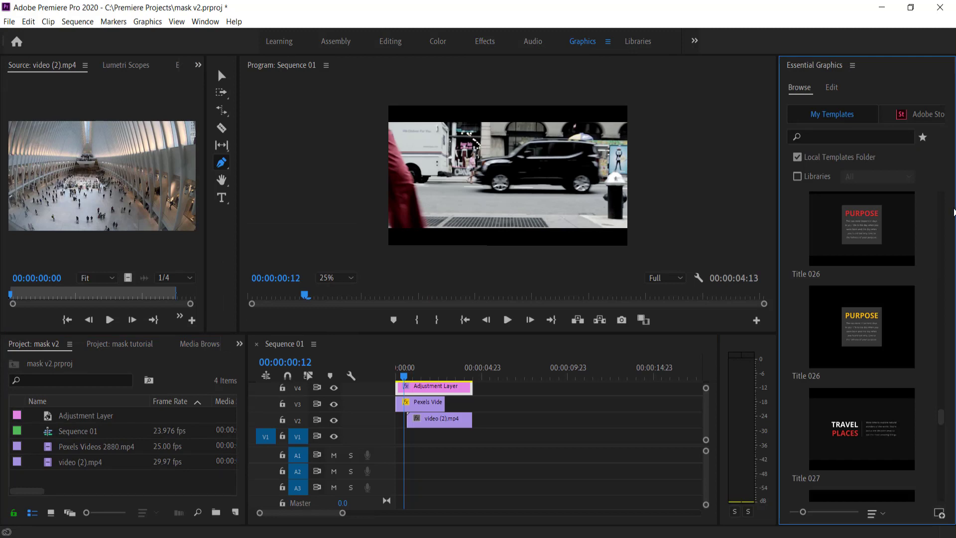
{"action": "left_click_drag", "start_coordinate": [940, 421], "coordinate": [953, 219]}
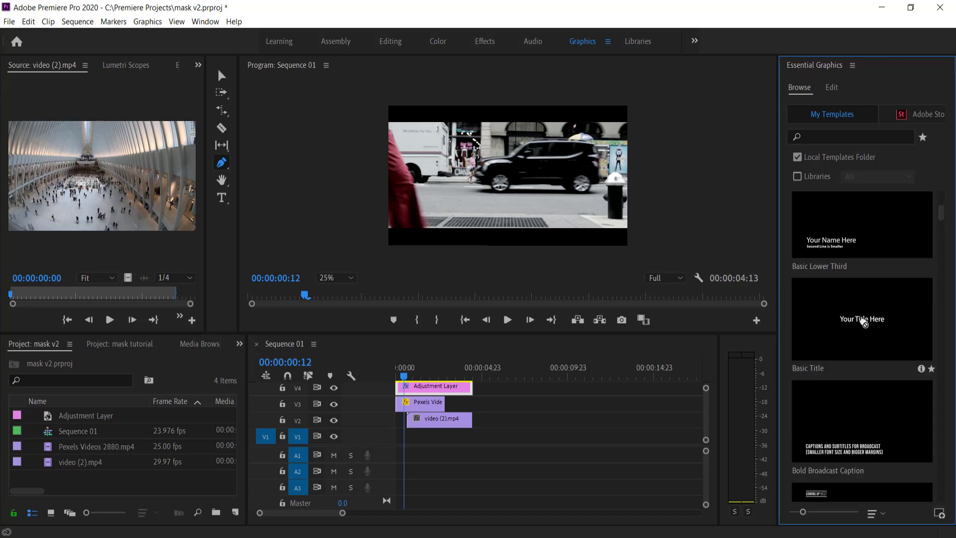
{"action": "left_click_drag", "start_coordinate": [862, 319], "coordinate": [493, 438]}
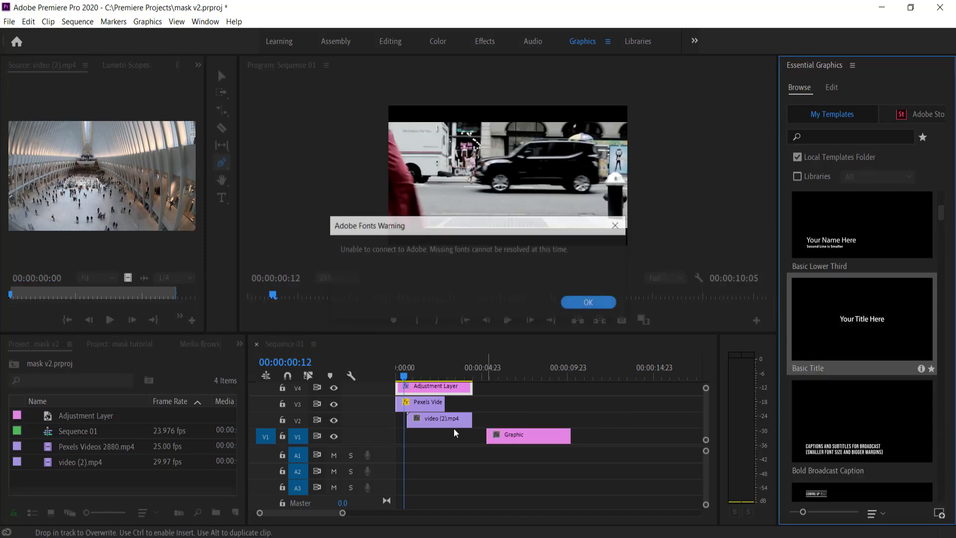
{"action": "left_click", "coordinate": [589, 303]}
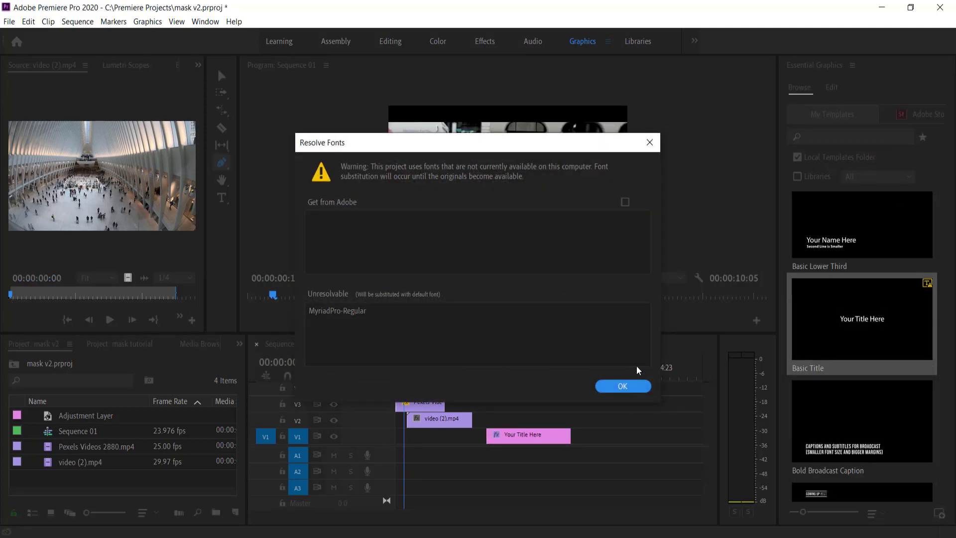
{"action": "left_click", "coordinate": [621, 390]}
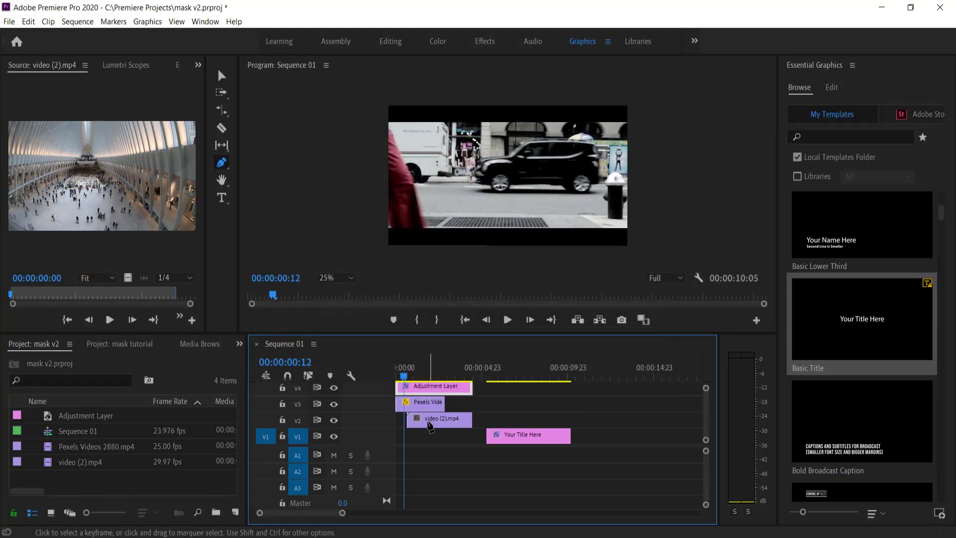
- Move video (2).mp4 down to V1 and fit the title above it on V2, ending with the clip
{"action": "key", "text": "v"}
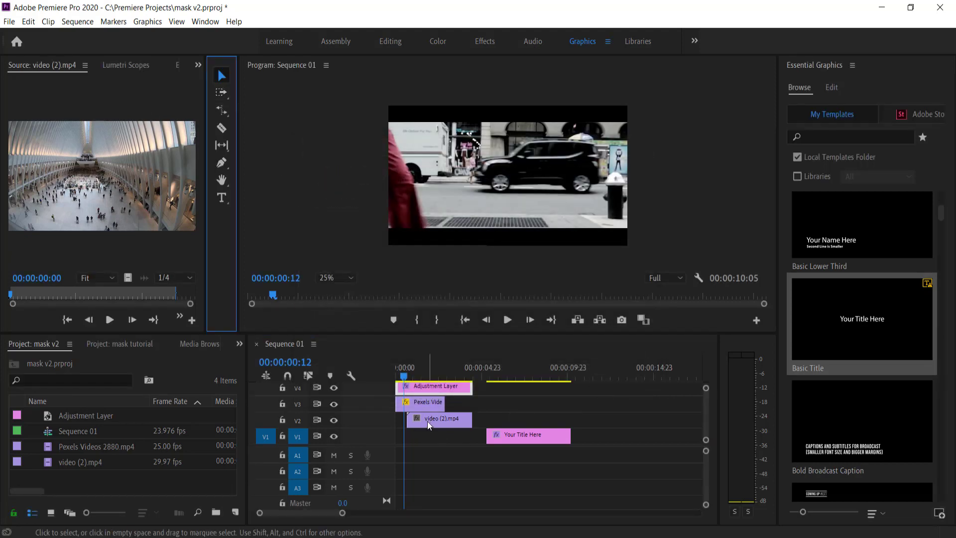
{"action": "left_click_drag", "start_coordinate": [429, 425], "coordinate": [429, 440]}
{"action": "left_click_drag", "start_coordinate": [515, 440], "coordinate": [471, 420]}
{"action": "left_click", "coordinate": [420, 377]}
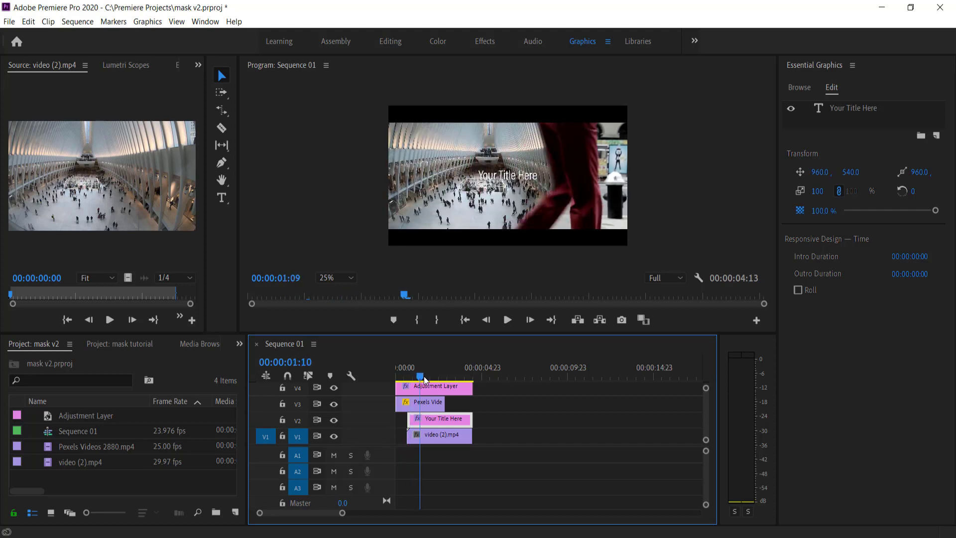
{"action": "mouse_move", "coordinate": [425, 380]}
{"action": "left_mouse_down"}
{"action": "mouse_move", "coordinate": [411, 379]}
{"action": "mouse_move", "coordinate": [425, 377]}
{"action": "left_mouse_up"}
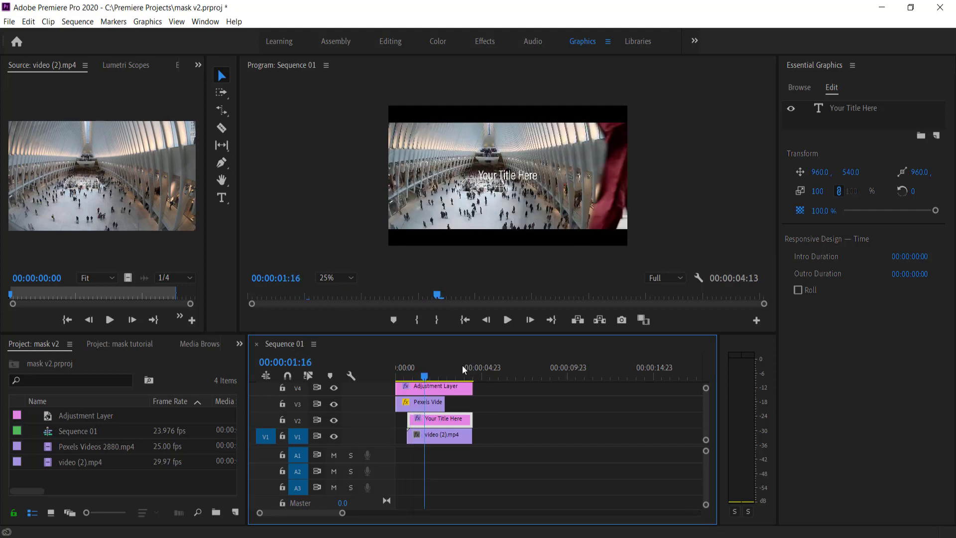
- Replace the title's placeholder text with "Masking Transitions"
{"action": "double_click", "coordinate": [507, 180]}
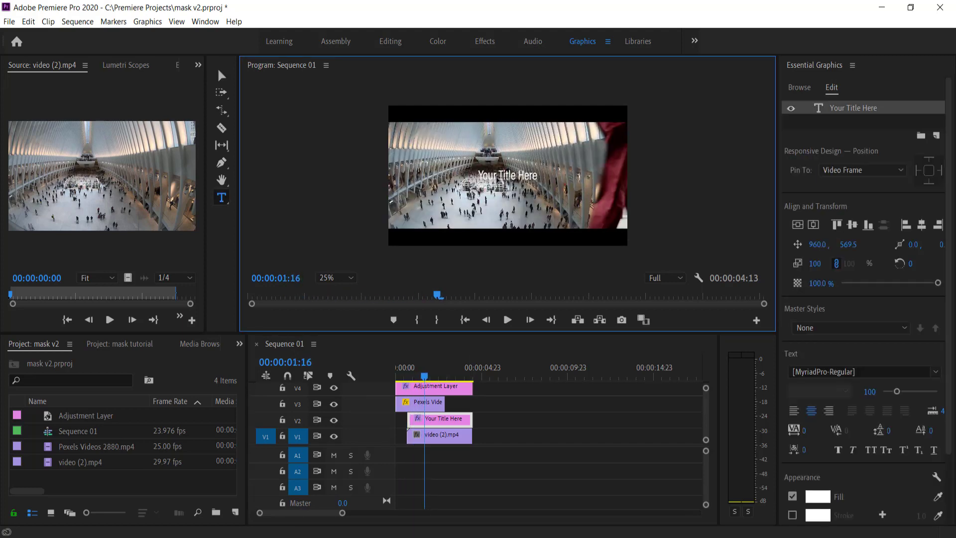
{"action": "left_click", "coordinate": [860, 108]}
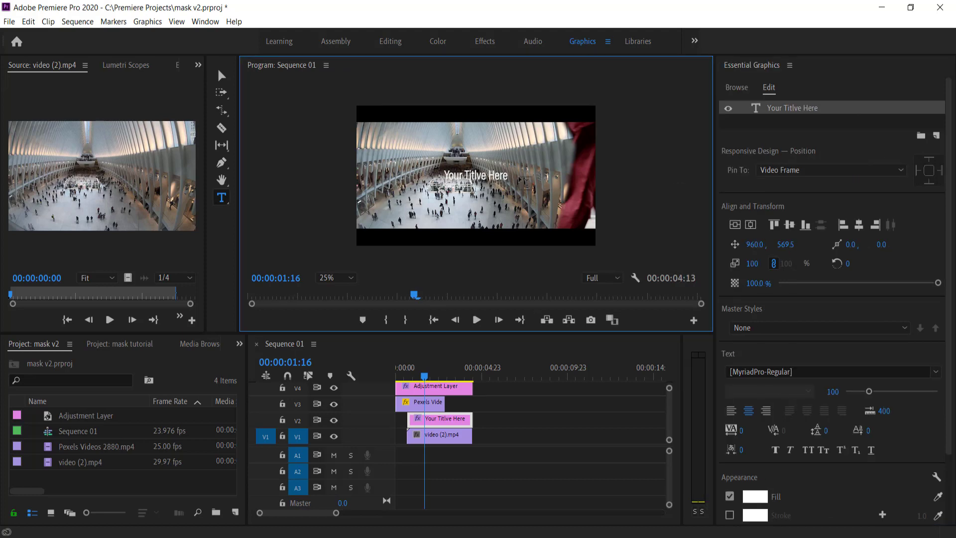
{"action": "type", "text": "mask"}
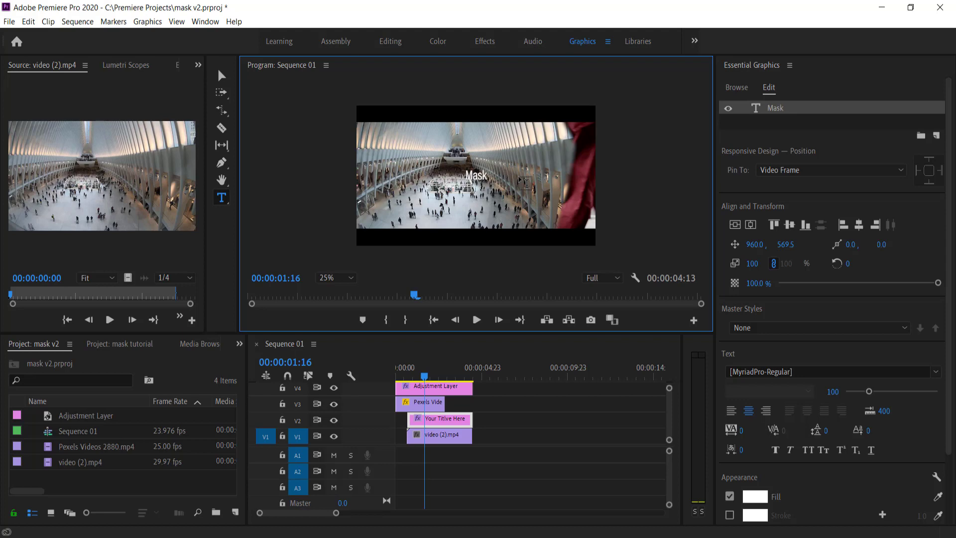
{"action": "type", "text": "ing Tr"}
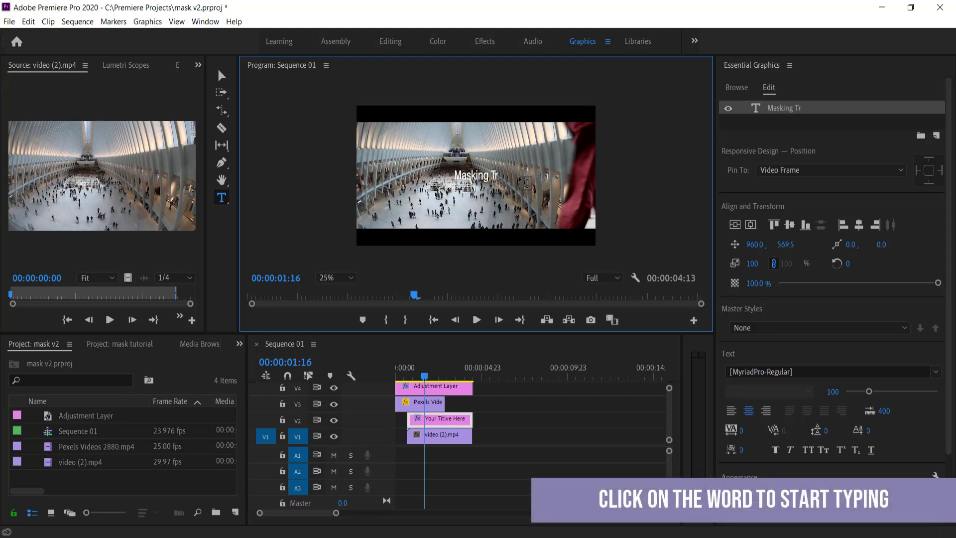
{"action": "type", "text": "ansitions"}
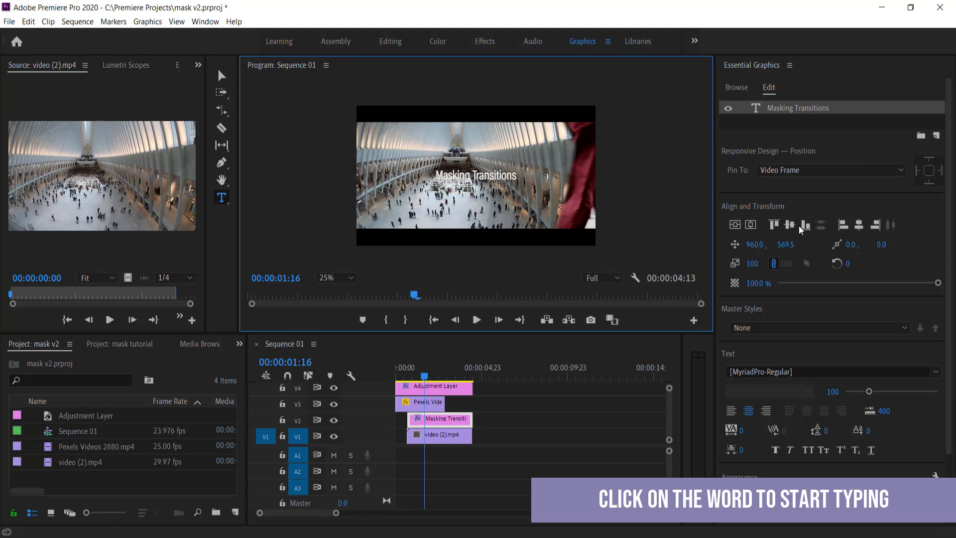
- Set the title's font size to 186 and its font to Bebas Neue Rounded
{"action": "left_click_drag", "start_coordinate": [871, 395], "coordinate": [889, 392]}
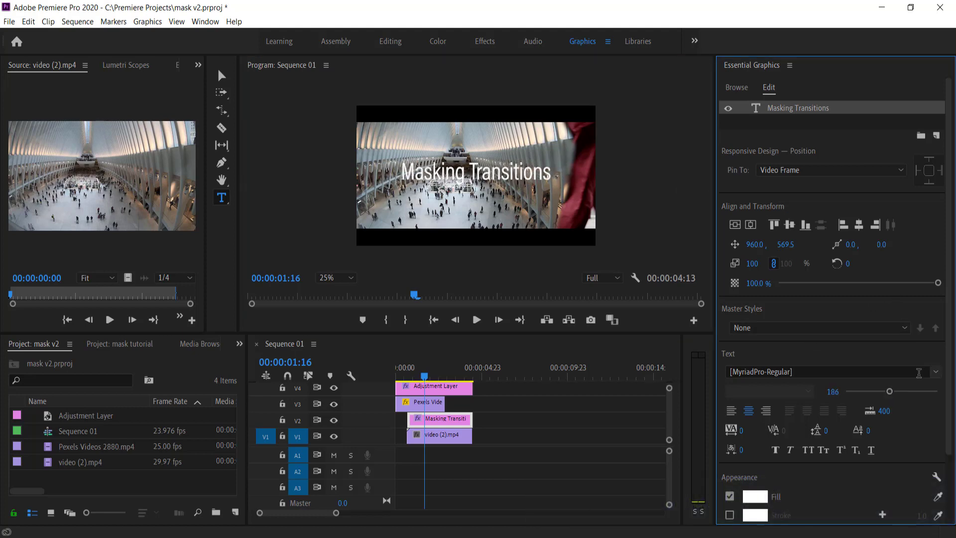
{"action": "left_click", "coordinate": [910, 373]}
{"action": "type", "text": "beb"}
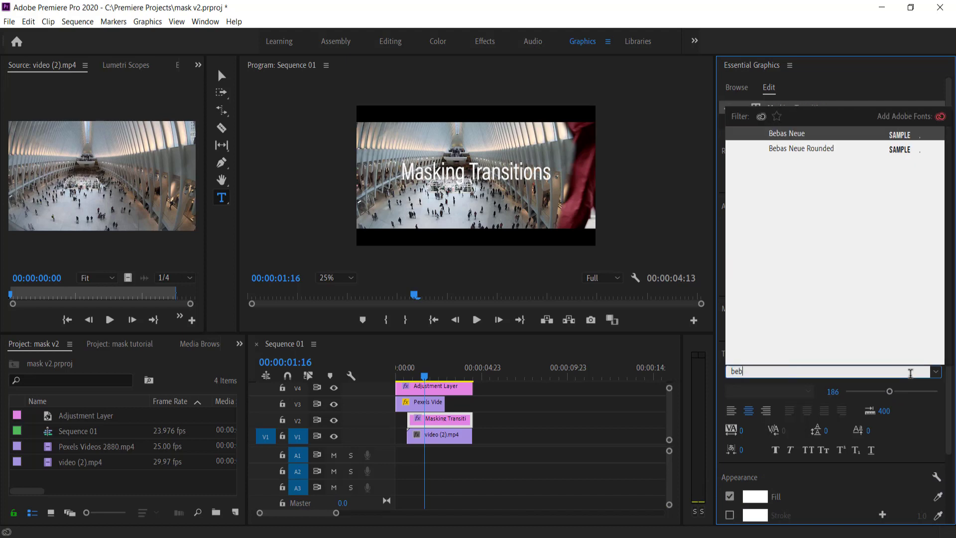
{"action": "left_click", "coordinate": [802, 149]}
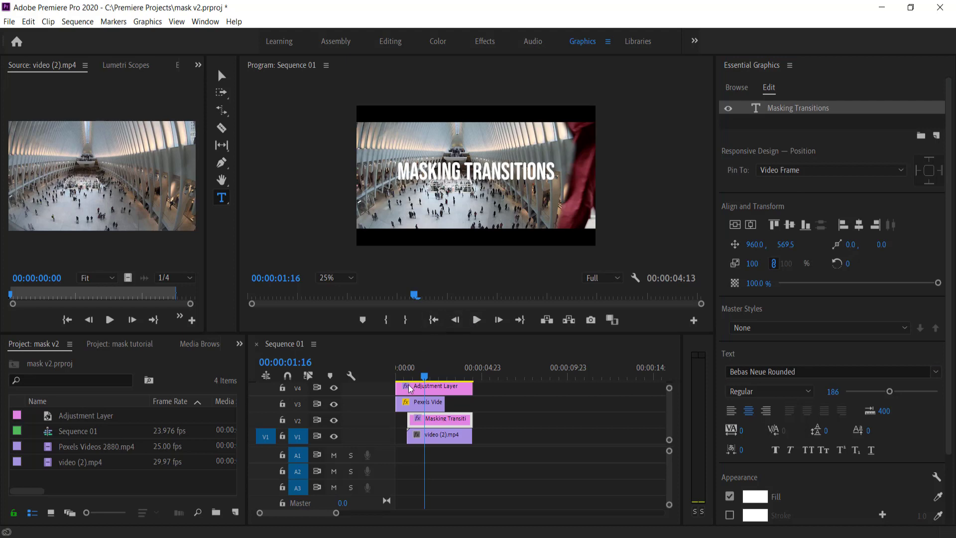
- Play the sequence from 00:00:00:12 and scrub back to 00:00:02:08 to review the title reveal
{"action": "left_click_drag", "start_coordinate": [425, 375], "coordinate": [408, 375]}
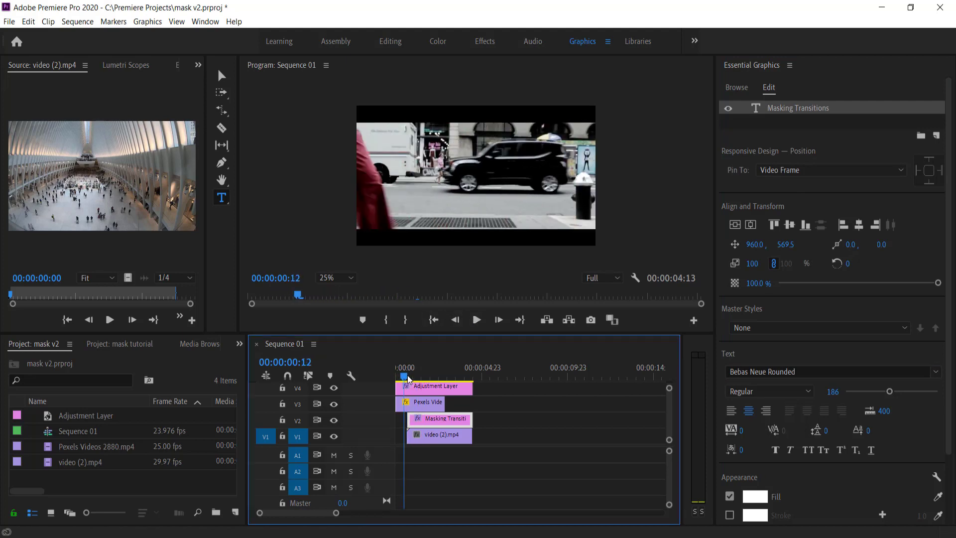
{"action": "key", "text": "space"}
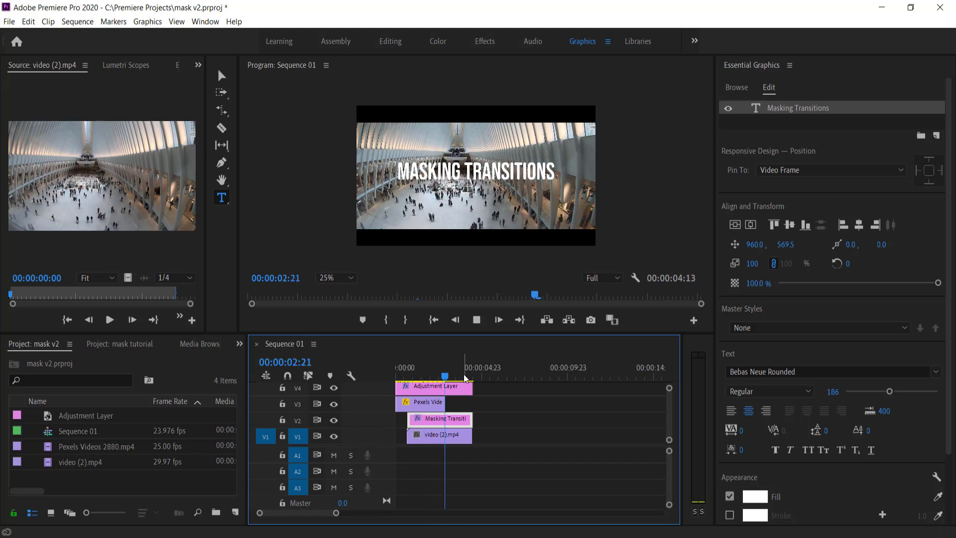
{"action": "key", "text": "space"}
{"action": "left_click", "coordinate": [441, 378]}
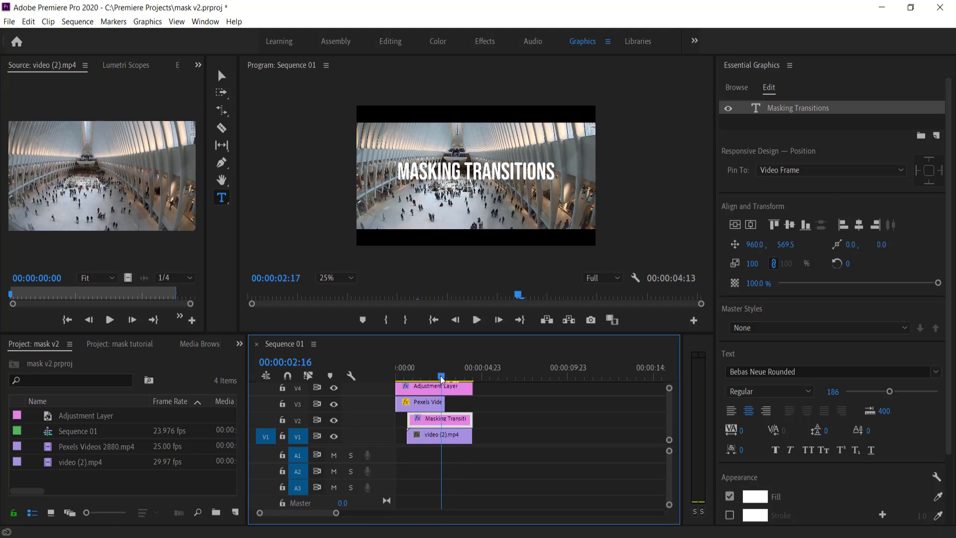
{"action": "mouse_move", "coordinate": [441, 377]}
{"action": "left_mouse_down"}
{"action": "mouse_move", "coordinate": [405, 378]}
{"action": "mouse_move", "coordinate": [434, 379]}
{"action": "left_mouse_up"}
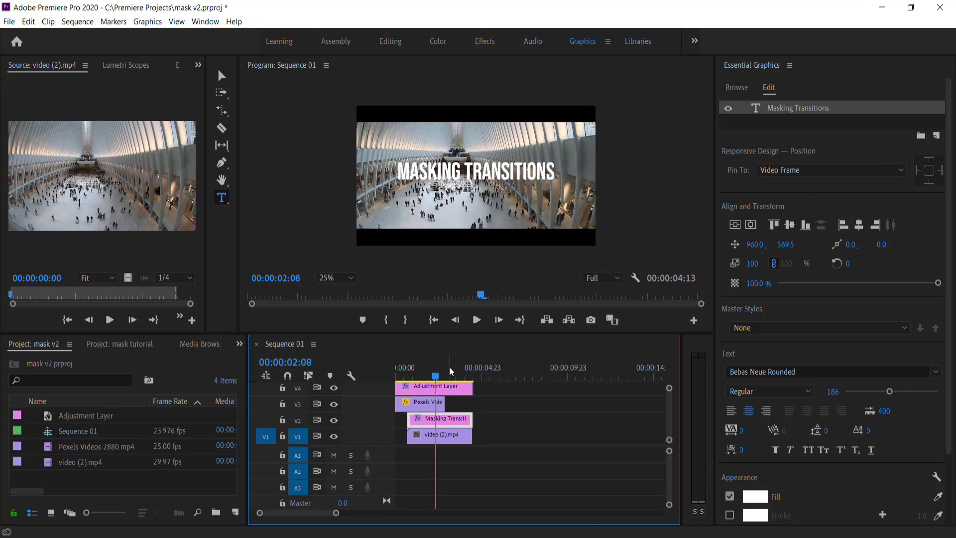